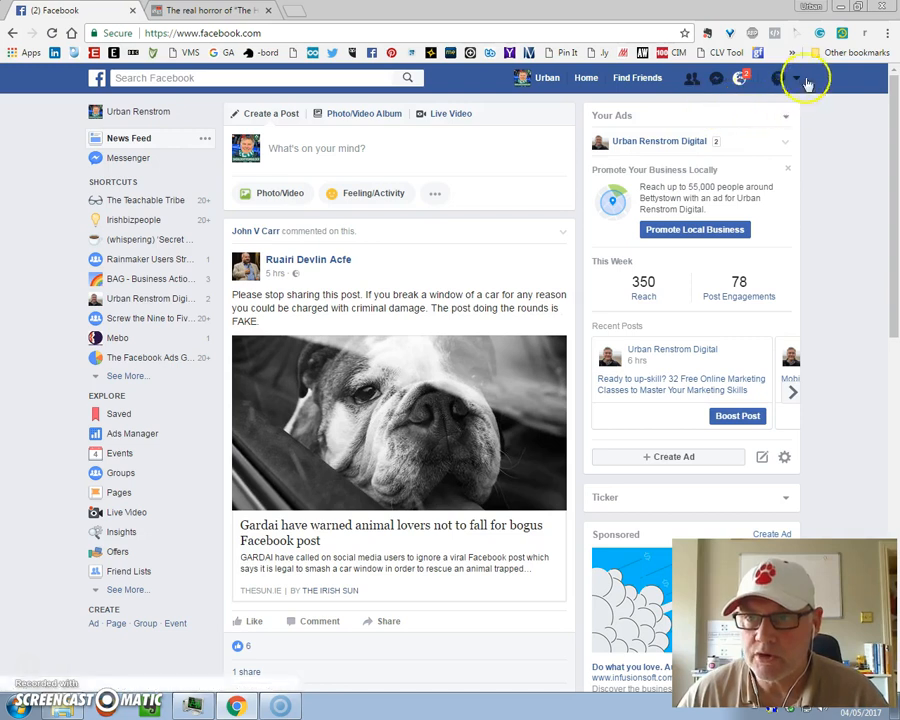
Step: Start creating a new ad in Ads Manager, dismissing the previously unfinished campaign draft
left_click(795, 78)
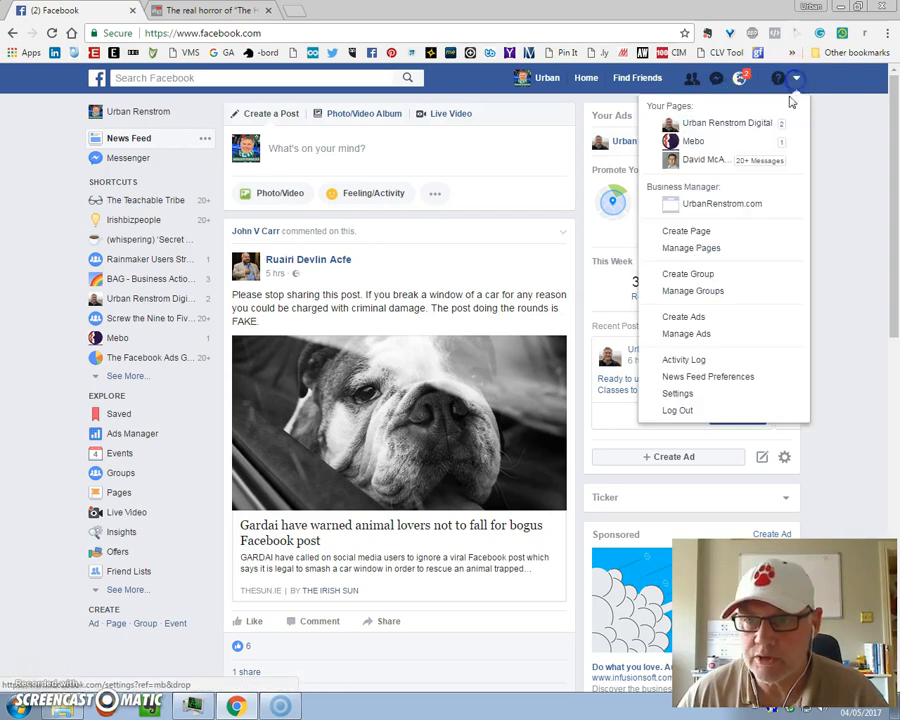
left_click(703, 318)
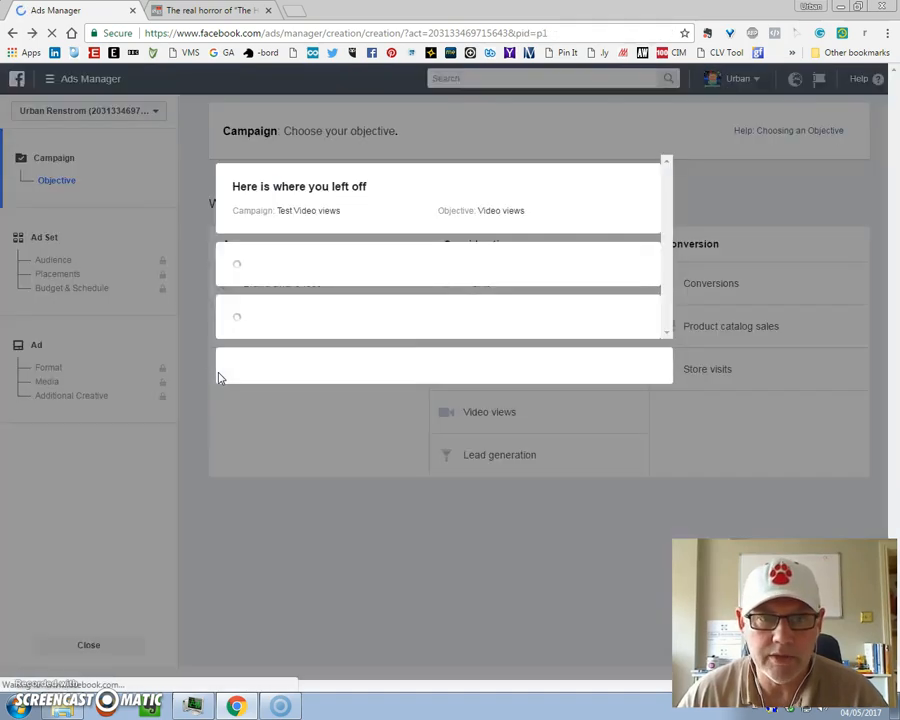
left_click(218, 377)
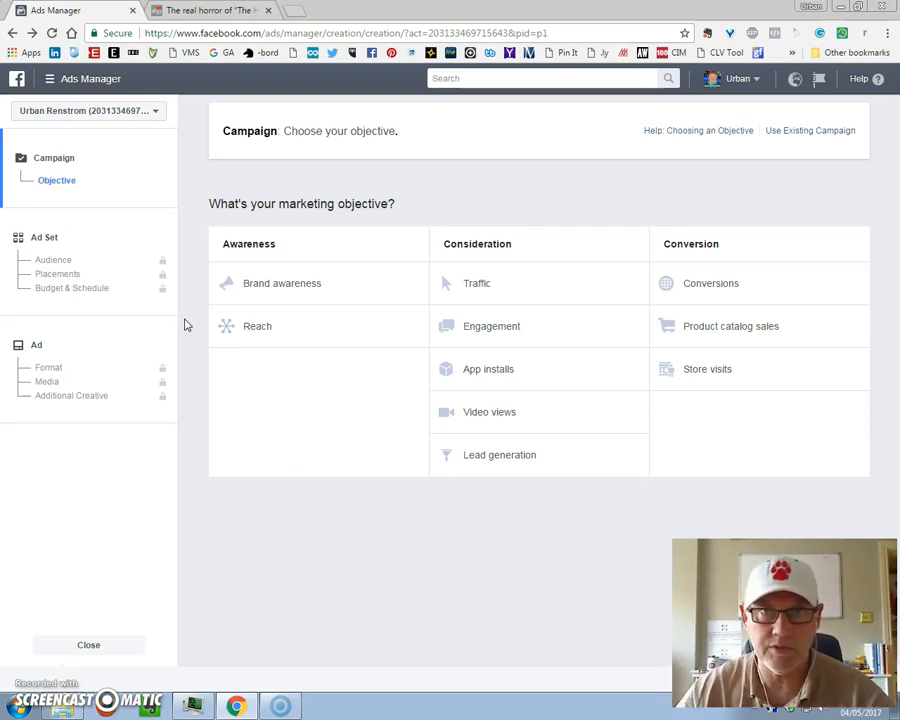
left_click(165, 326)
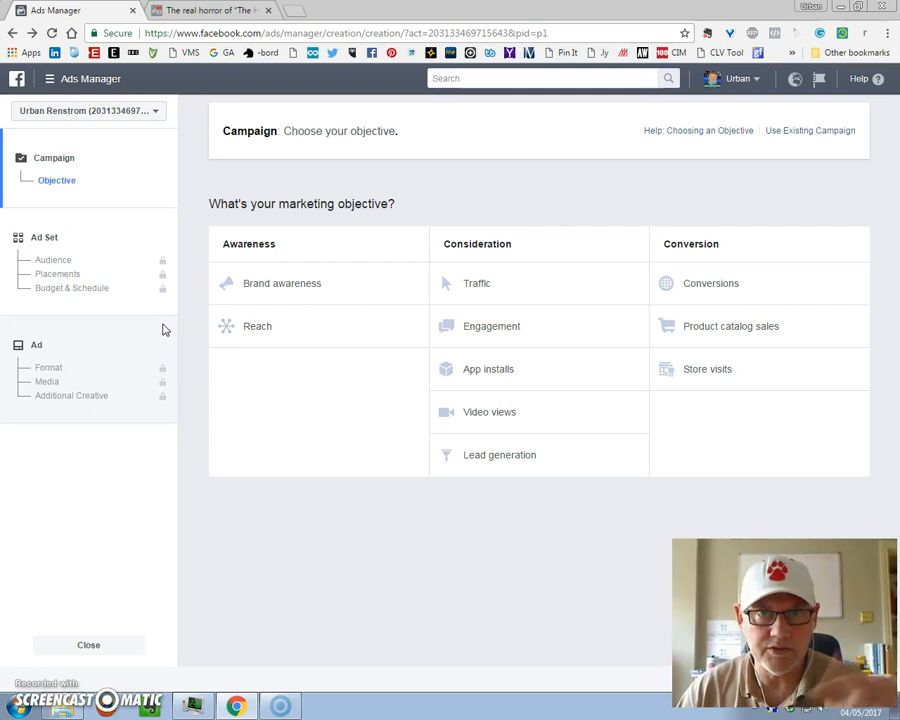
Step: Choose the Video views objective, add "Test" at the start of the campaign name, and continue to the ad set
left_click(485, 416)
left_click(585, 514)
key("Home")
type("Test")
left_click(516, 558)
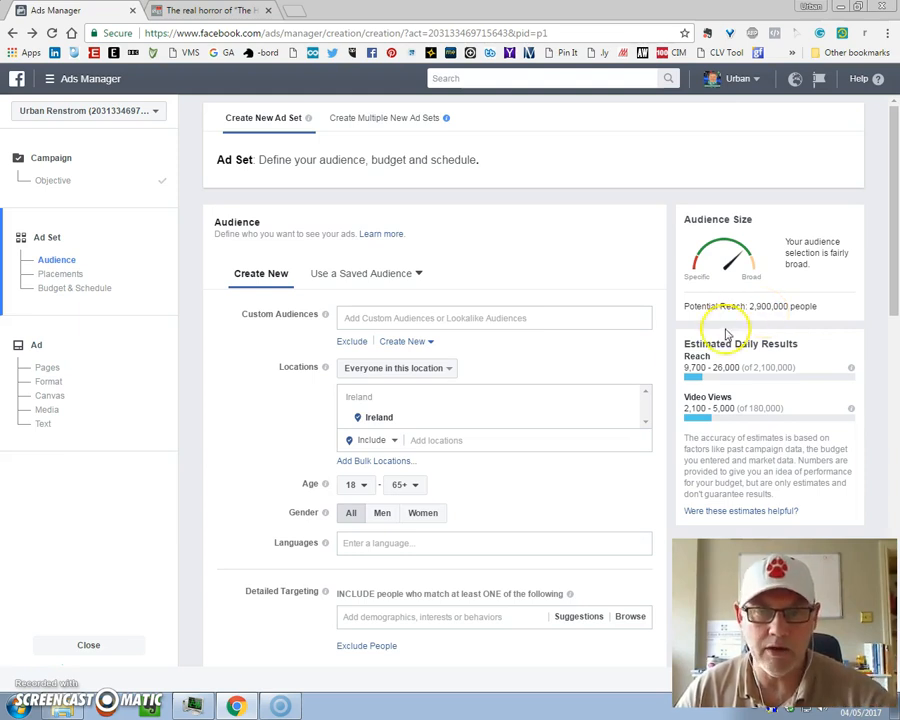
Step: Show the audience location map and delete Ireland from the targeted locations
left_click(543, 444)
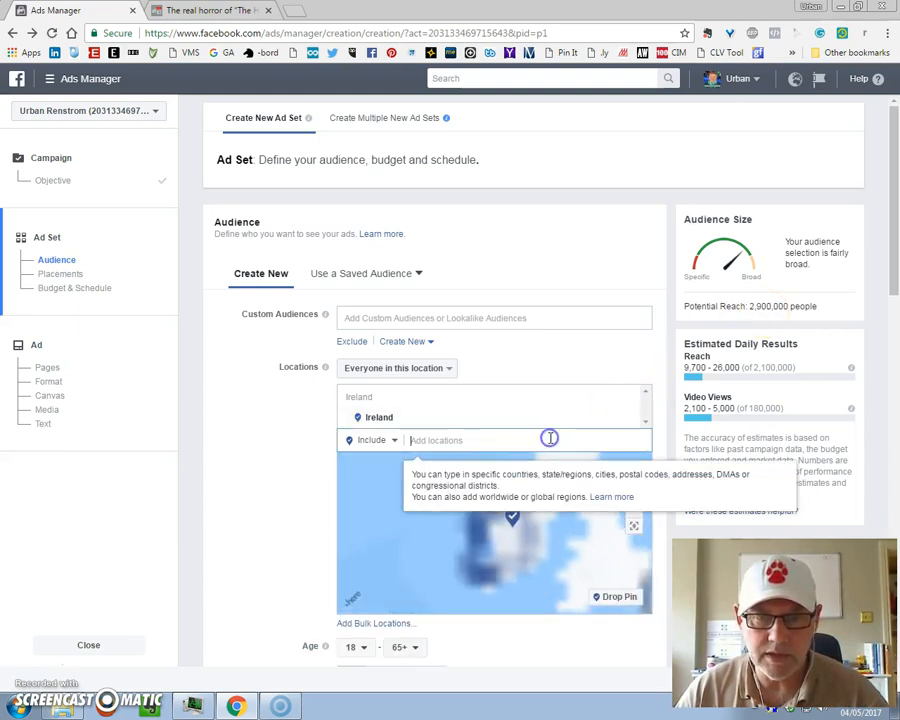
scroll(493, 533, "up", 3)
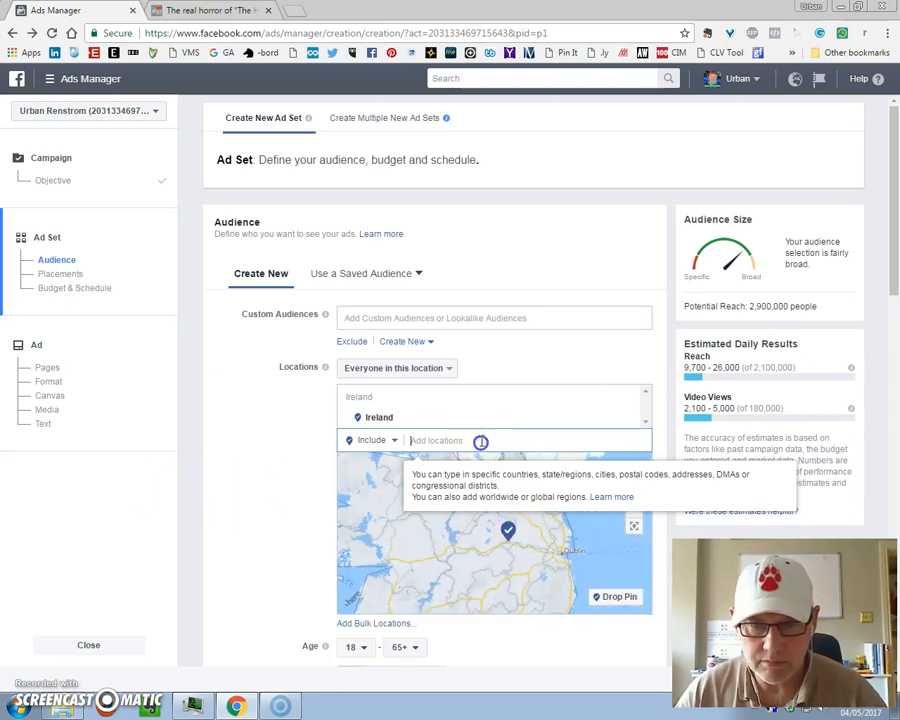
scroll(577, 570, "up", 1)
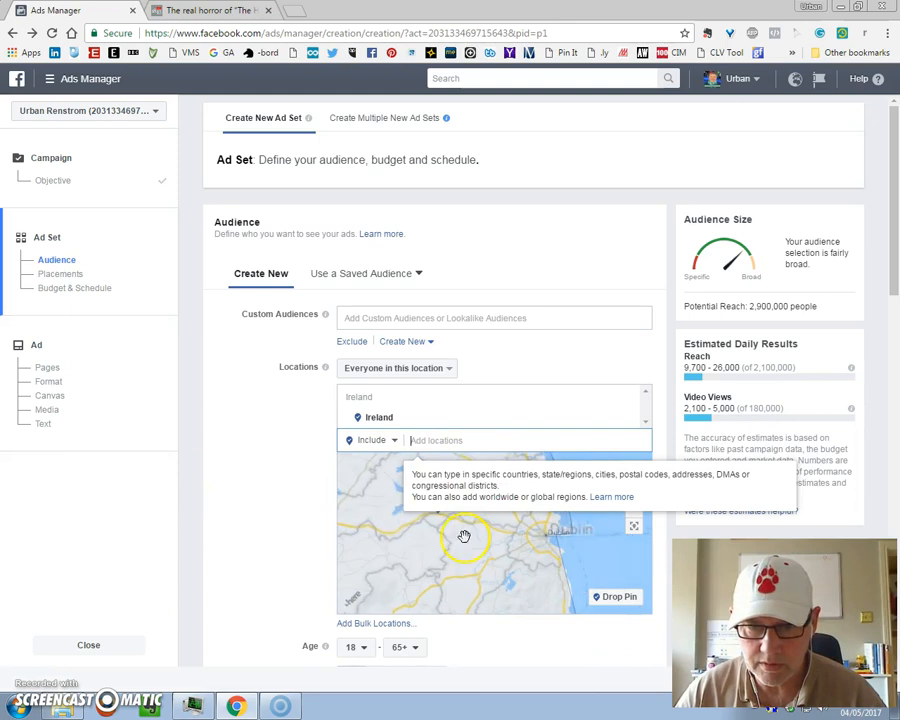
scroll(444, 535, "down", 3)
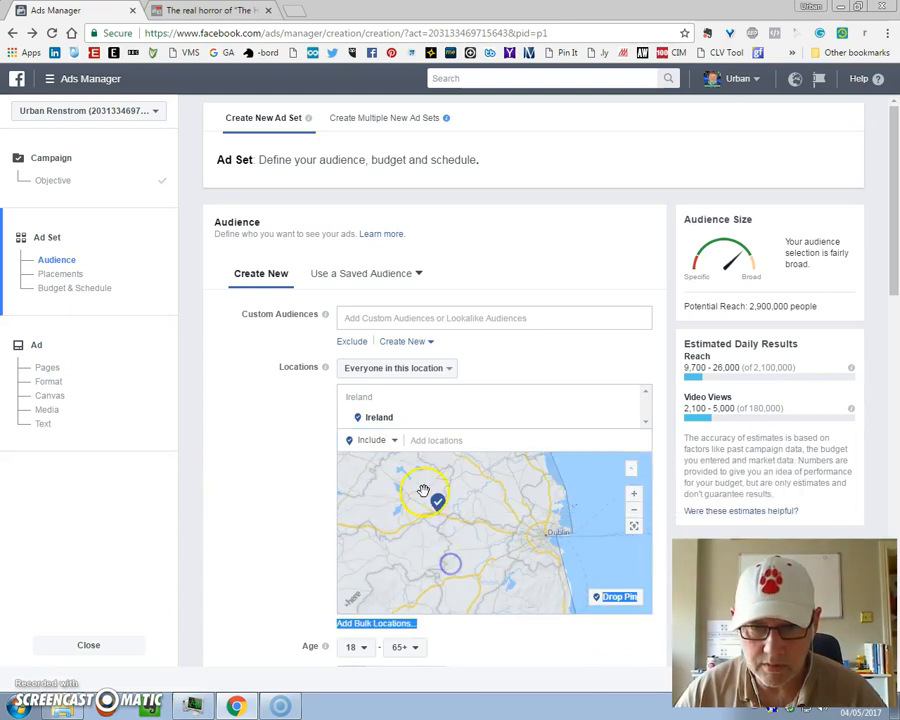
scroll(438, 497, "down", 1)
left_click(531, 491)
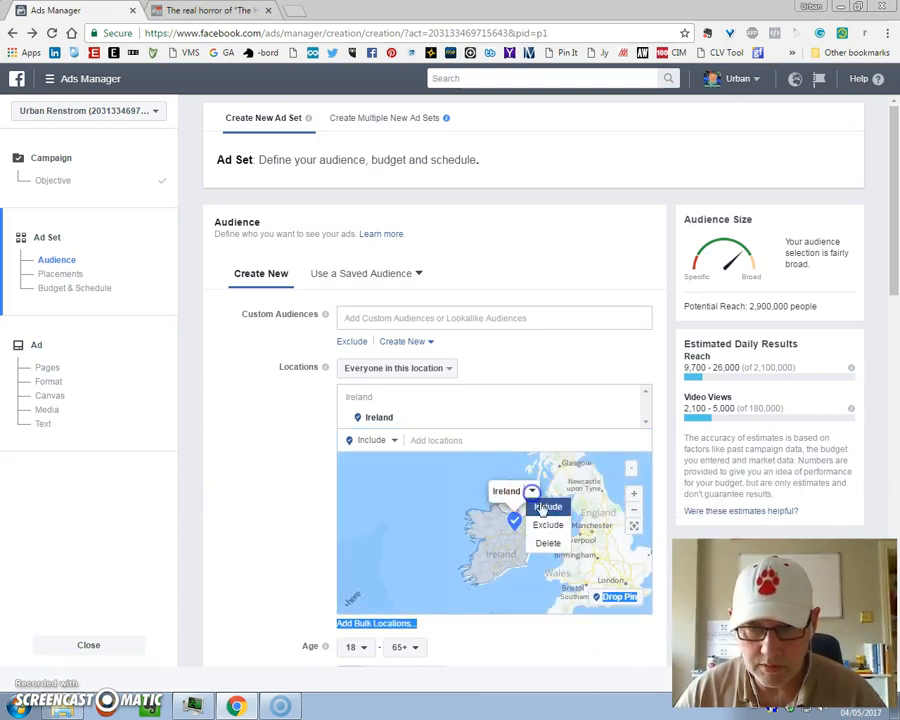
left_click(547, 546)
Step: Drop a location pin on central Dublin to target people living around it
scroll(515, 502, "up", 2)
scroll(536, 528, "up", 5)
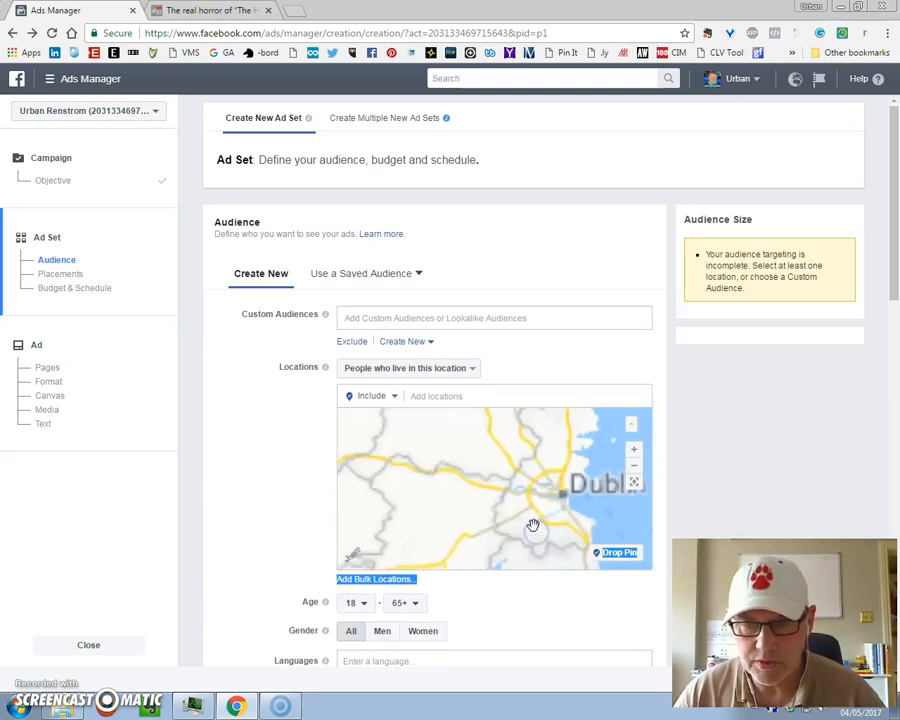
scroll(402, 528, "down", 3)
left_click(610, 551)
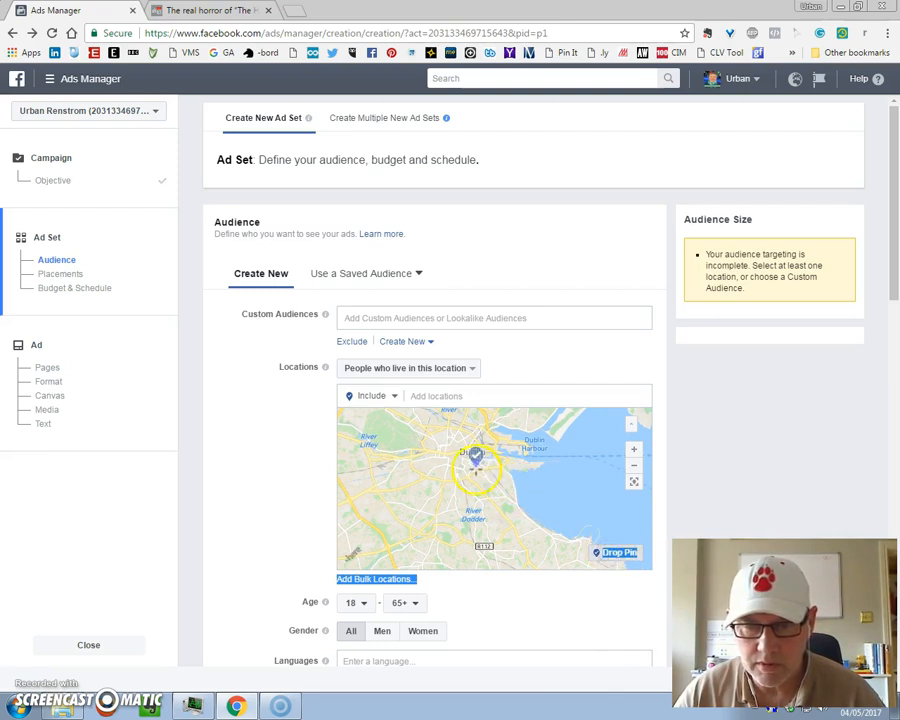
left_click(473, 455)
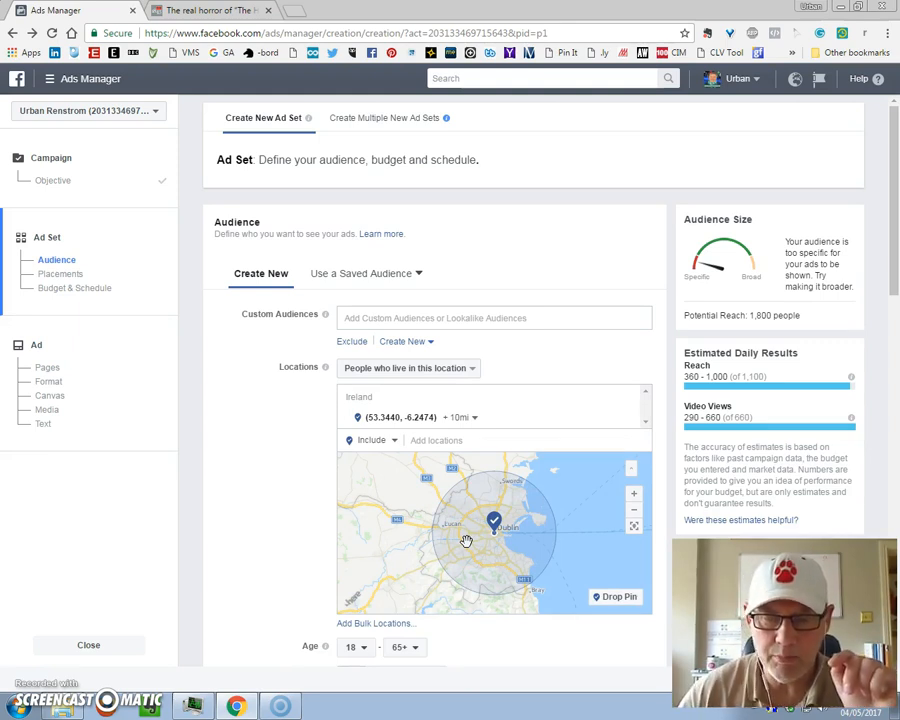
Step: Examine the streets and districts around the dropped Dublin pin on the location map
left_click(618, 600)
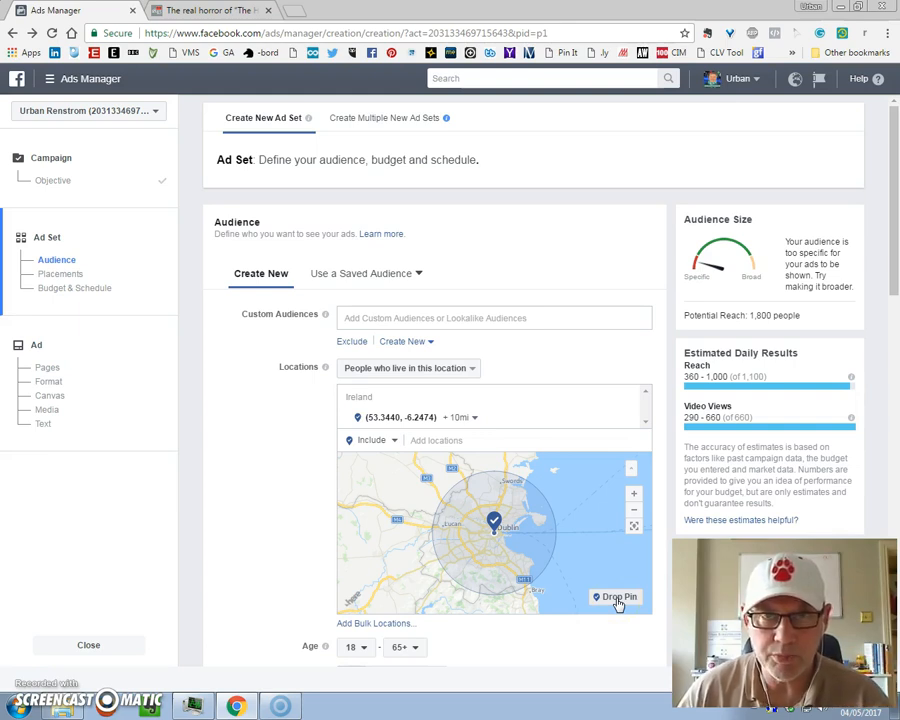
scroll(526, 496, "up", 1)
scroll(488, 550, "up", 1)
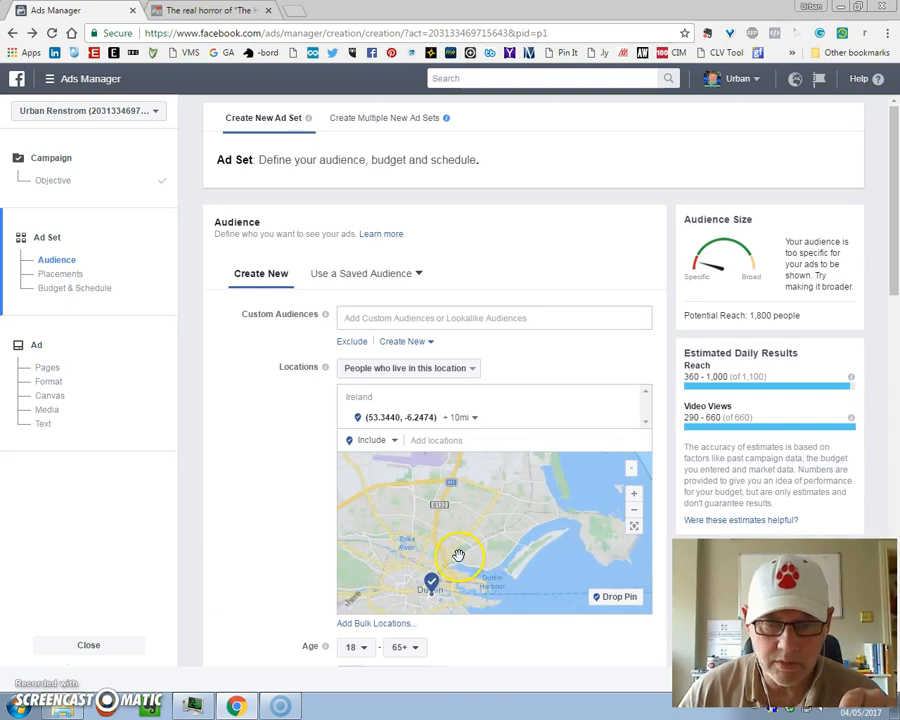
scroll(459, 557, "up", 1)
left_click_drag(460, 556, 508, 462)
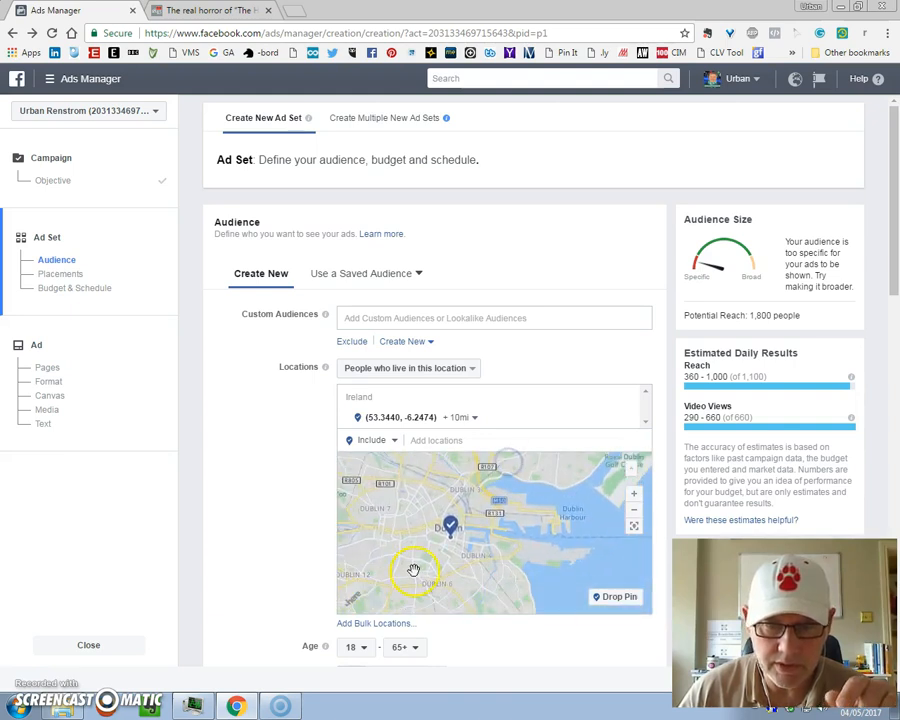
scroll(413, 569, "up", 1)
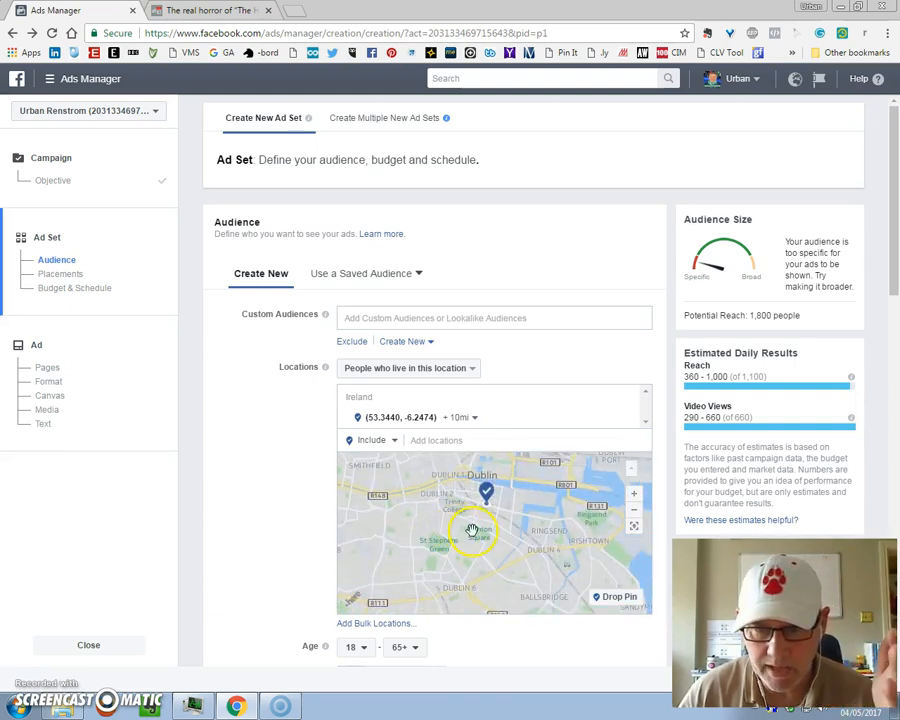
scroll(472, 524, "up", 1)
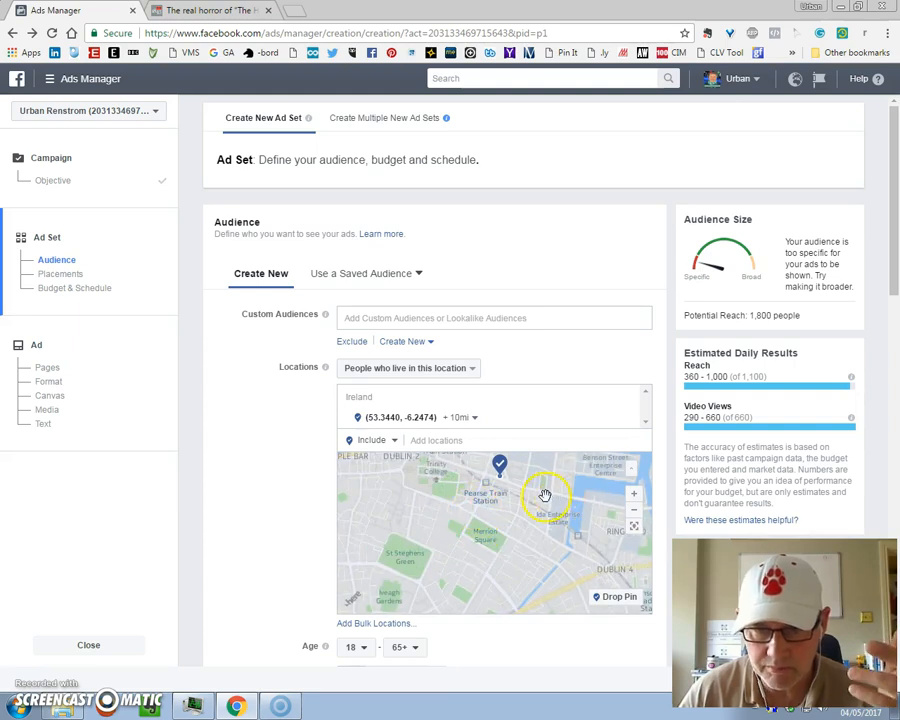
left_click_drag(532, 494, 532, 528)
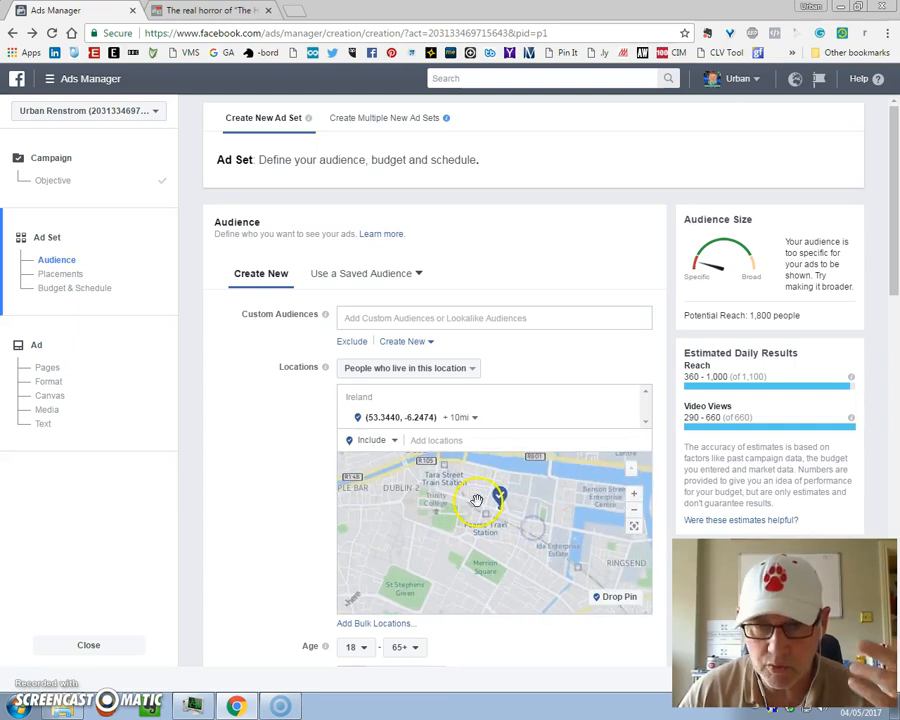
scroll(469, 500, "down", 2)
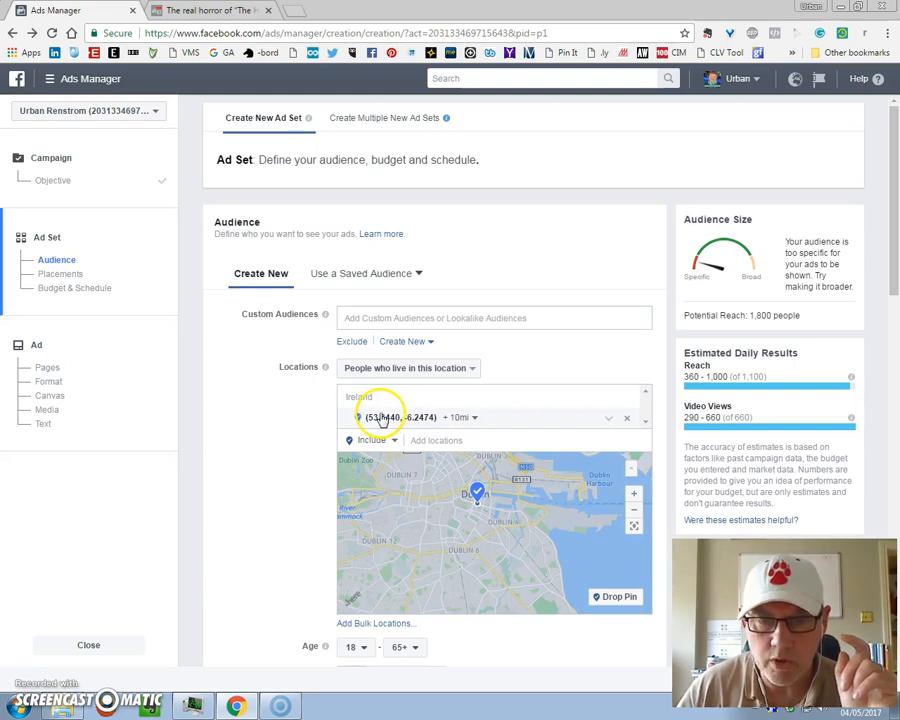
Step: Try a 1 mi radius and a 12 mi radius around the Dublin pin to compare the potential reach
left_click(474, 420)
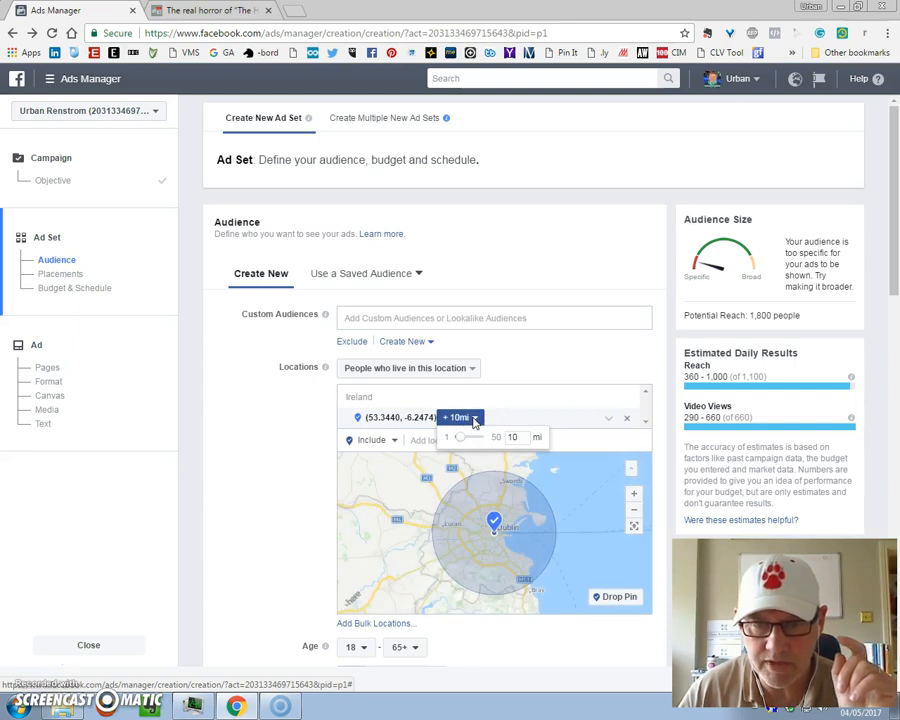
left_click_drag(459, 437, 454, 434)
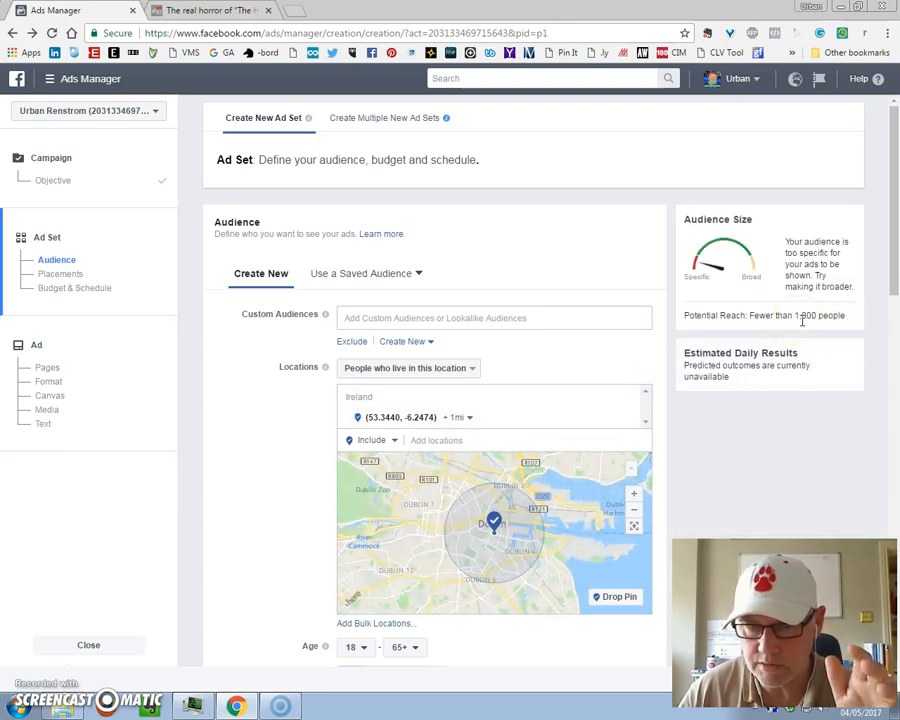
scroll(671, 416, "down", 3)
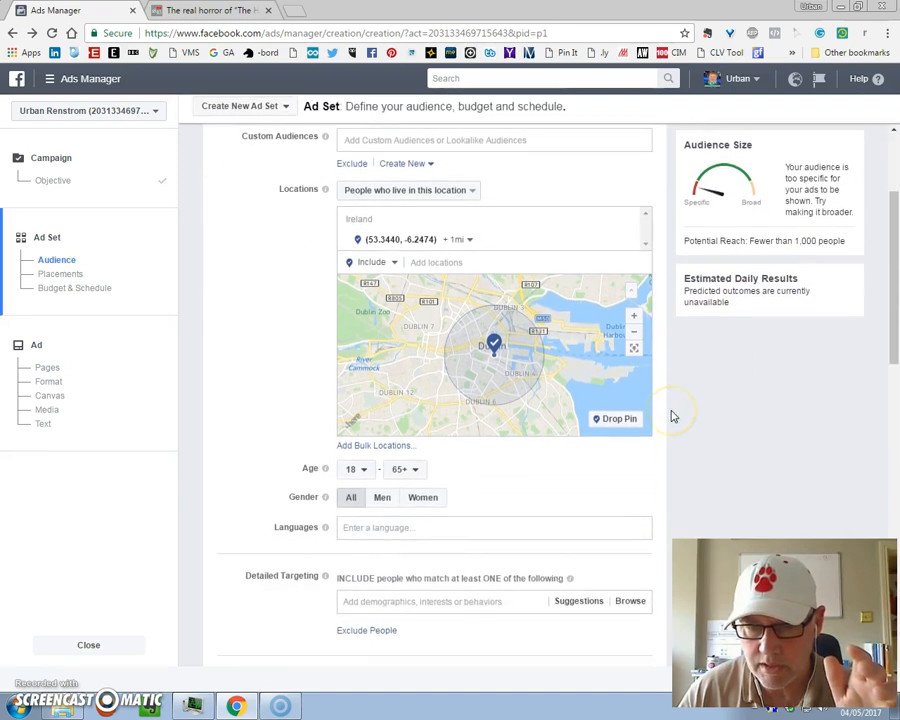
scroll(671, 416, "up", 3)
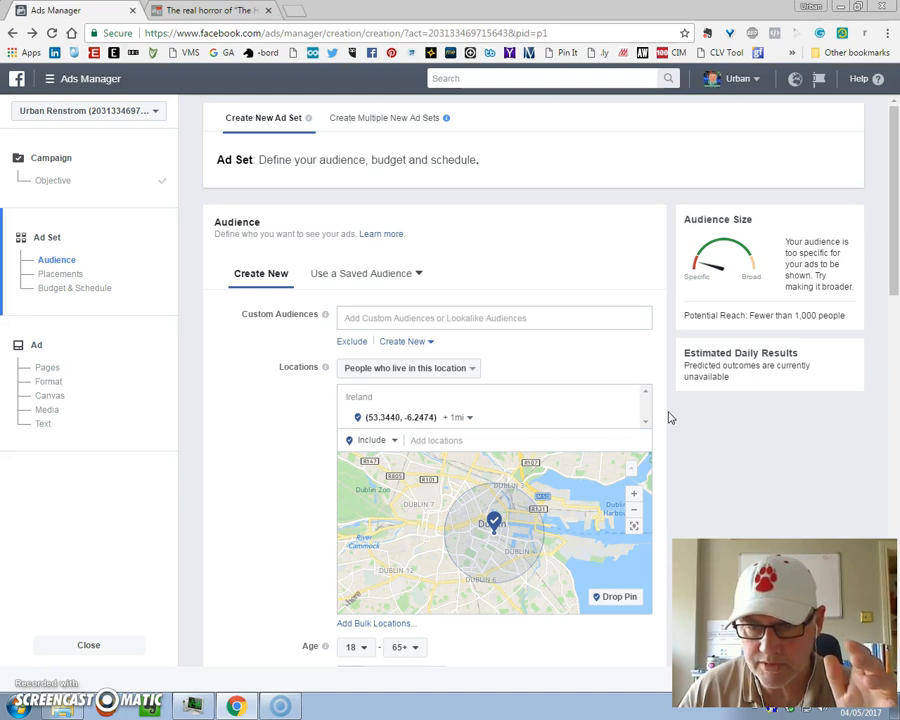
left_click(468, 419)
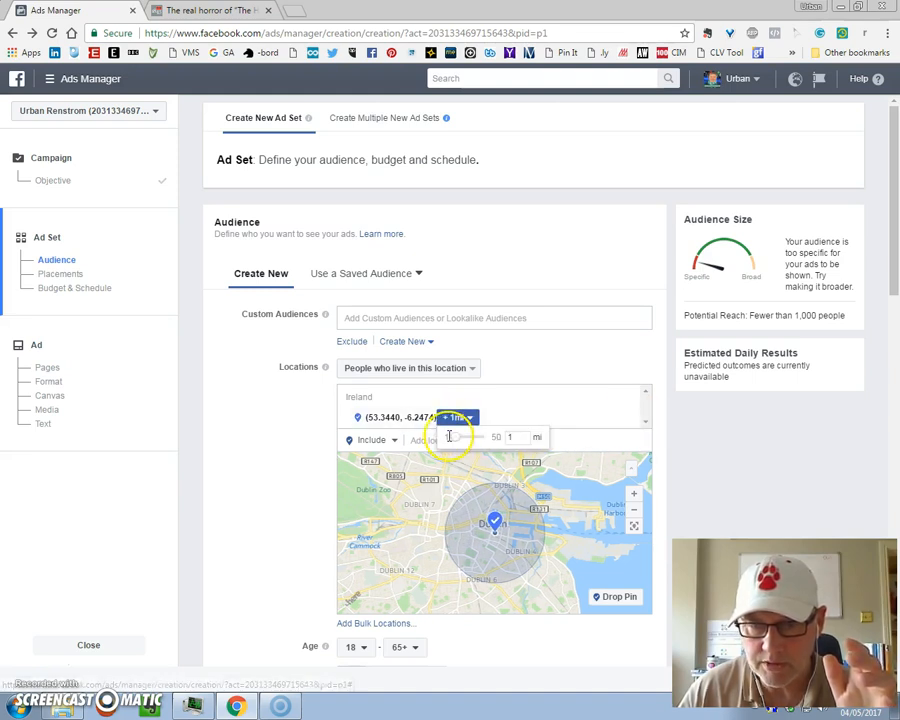
left_click_drag(458, 443, 466, 441)
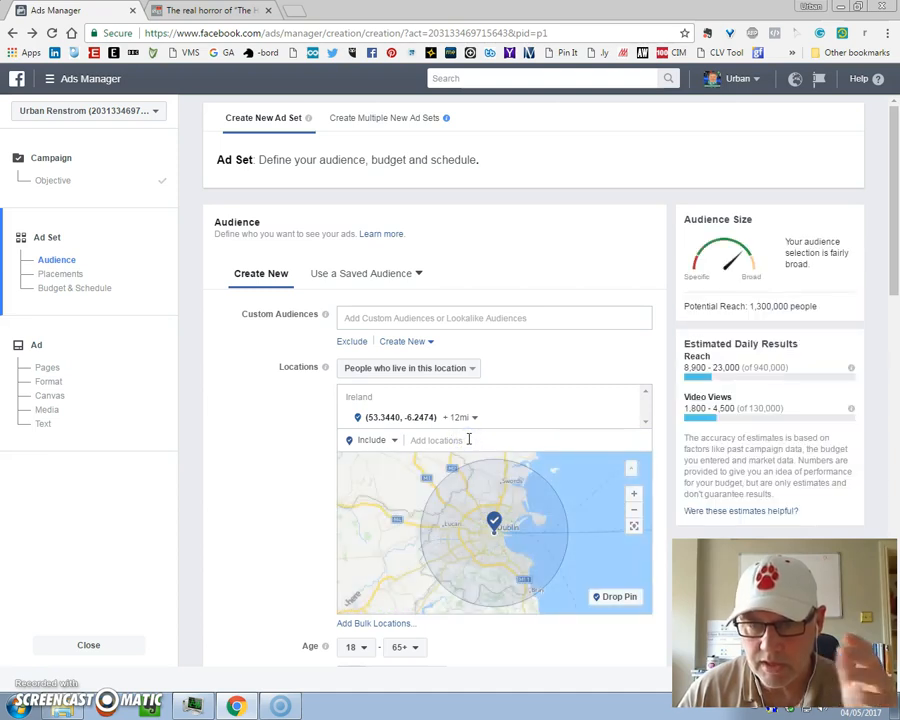
Step: Set the targeting radius around the Dublin pin to 5 mi
left_click(478, 418)
left_click(508, 438)
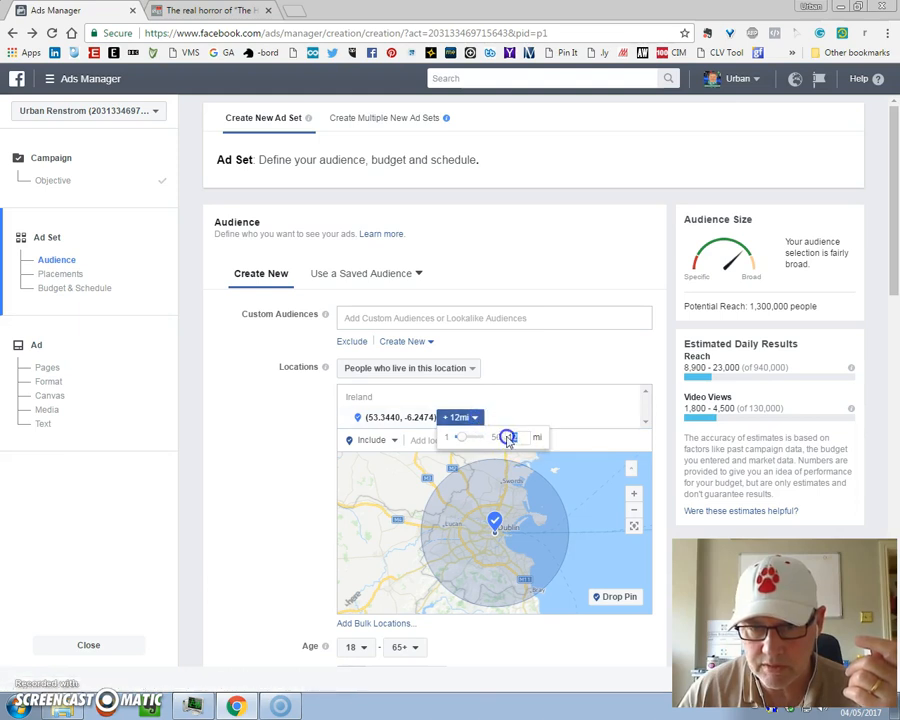
left_click_drag(508, 438, 499, 434)
type("8")
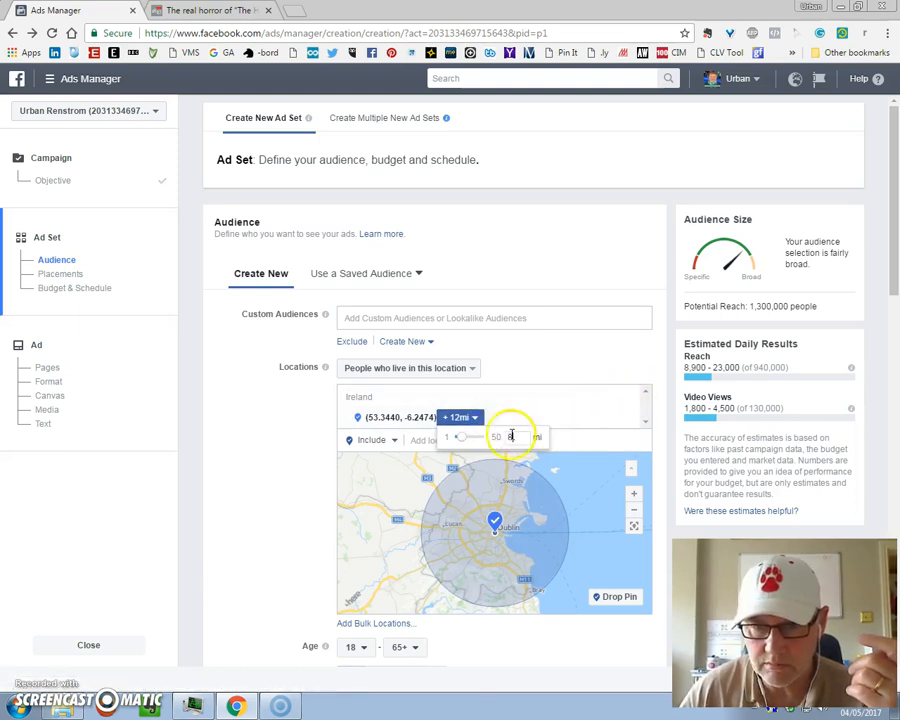
left_click(474, 442)
left_click(459, 437)
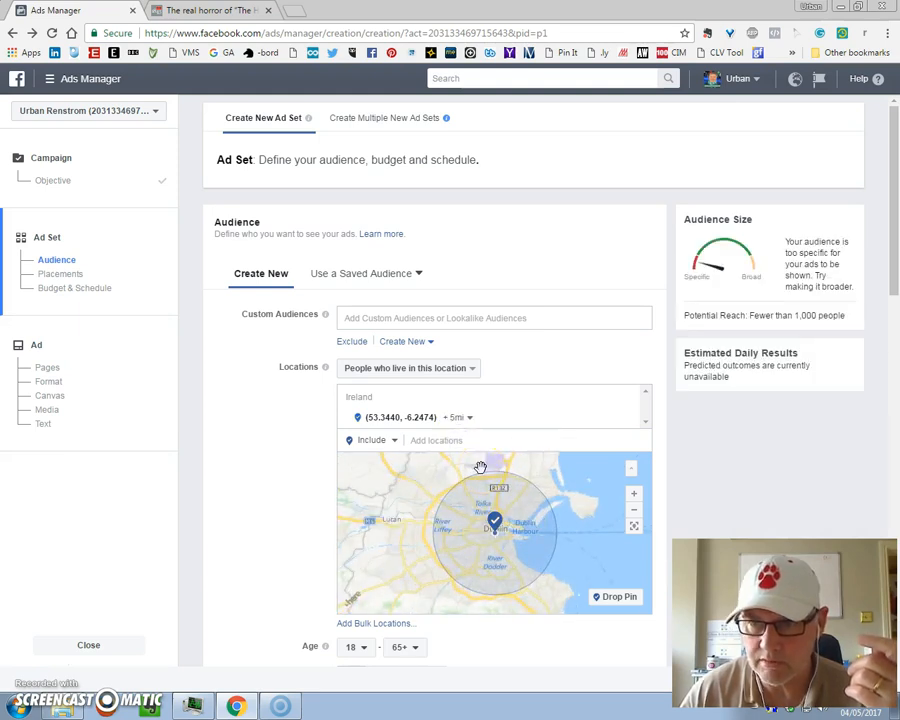
left_click(456, 512)
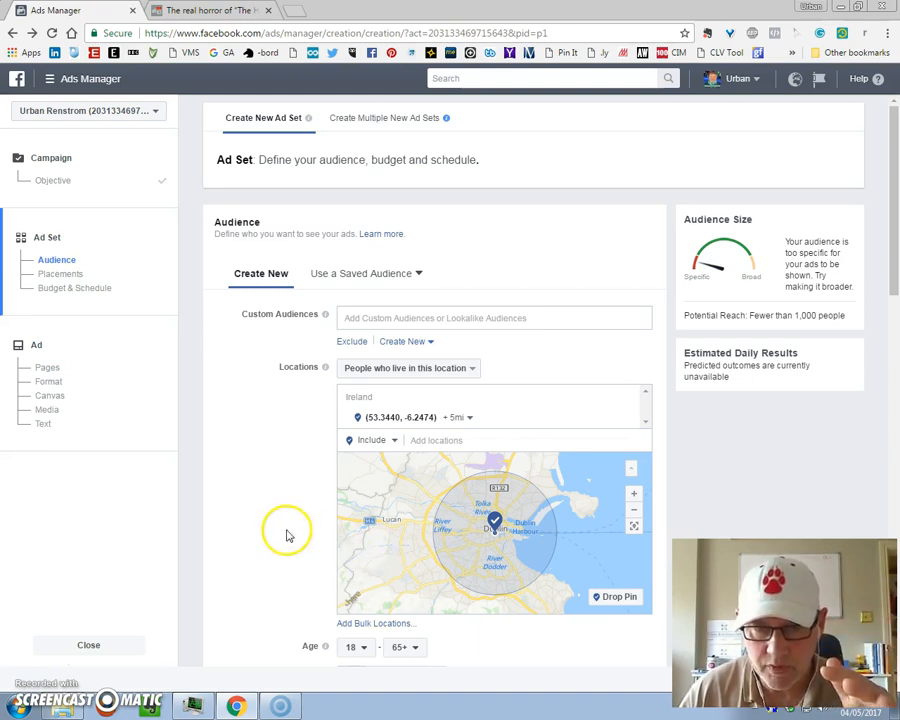
Step: Set the audience's maximum age to 55
scroll(286, 530, "down", 3)
scroll(286, 536, "up", 1)
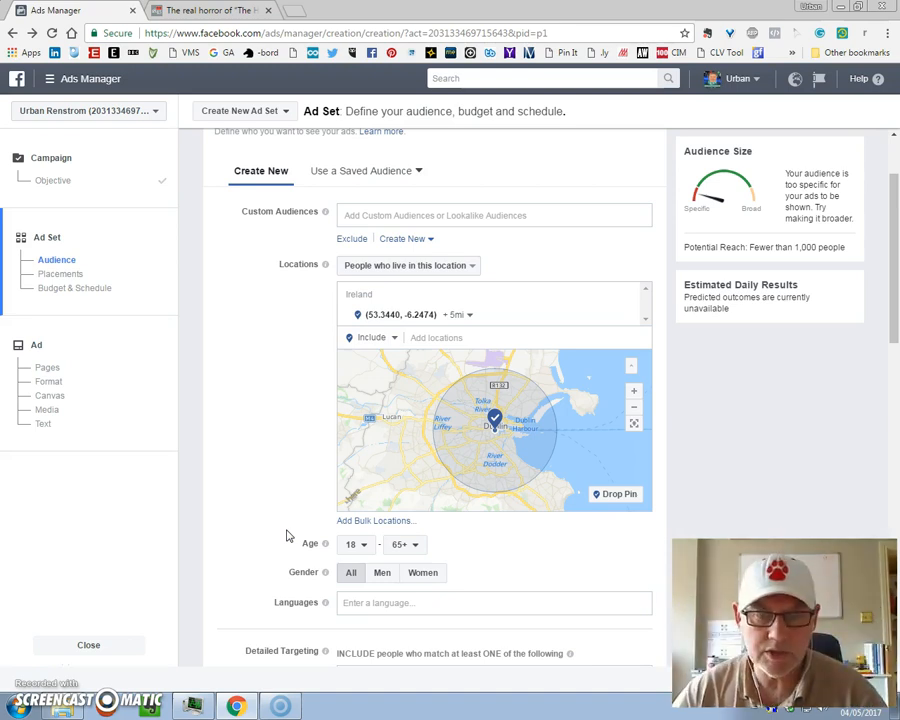
left_click(418, 543)
scroll(412, 400, "up", 1)
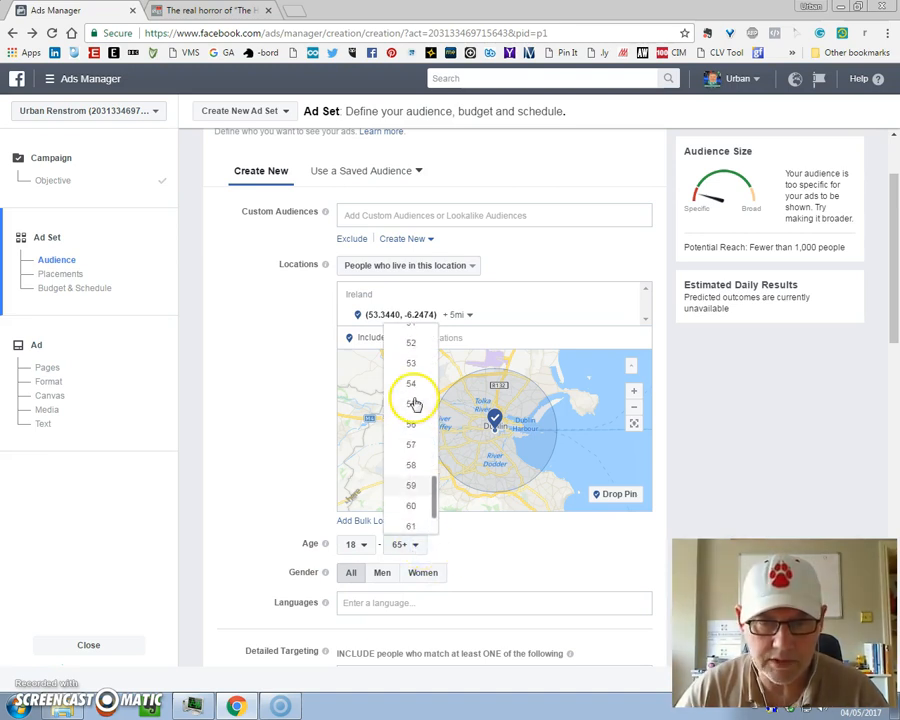
left_click(411, 410)
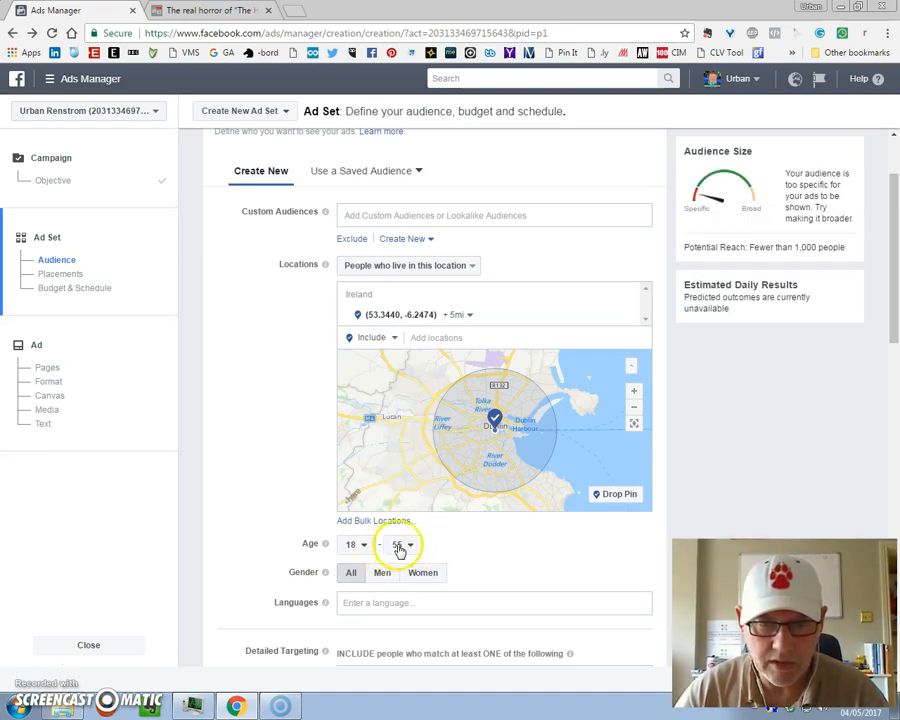
left_click(400, 544)
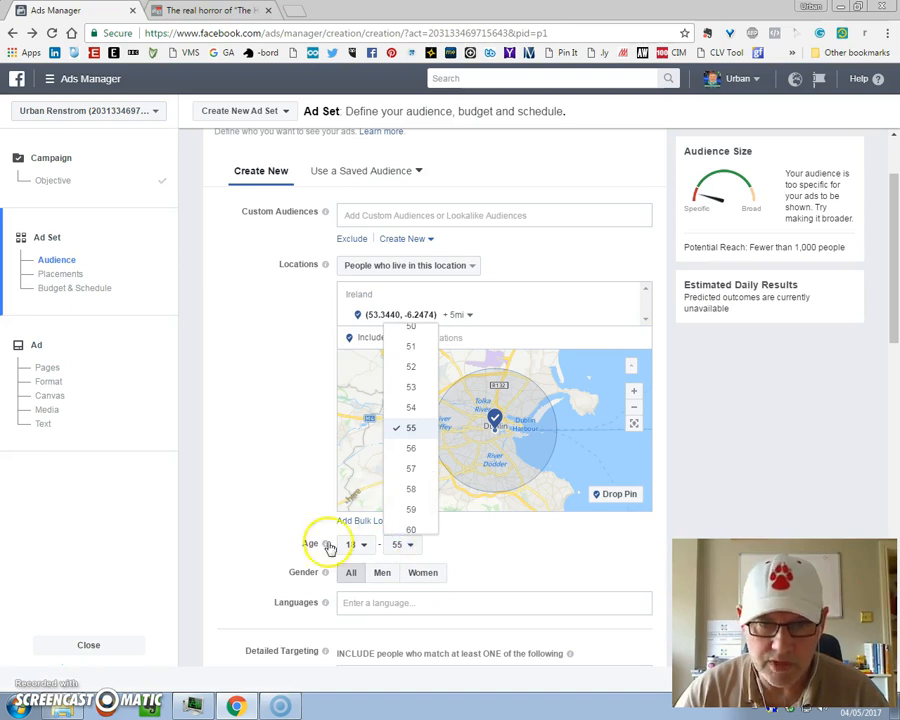
left_click(278, 528)
scroll(276, 528, "down", 1)
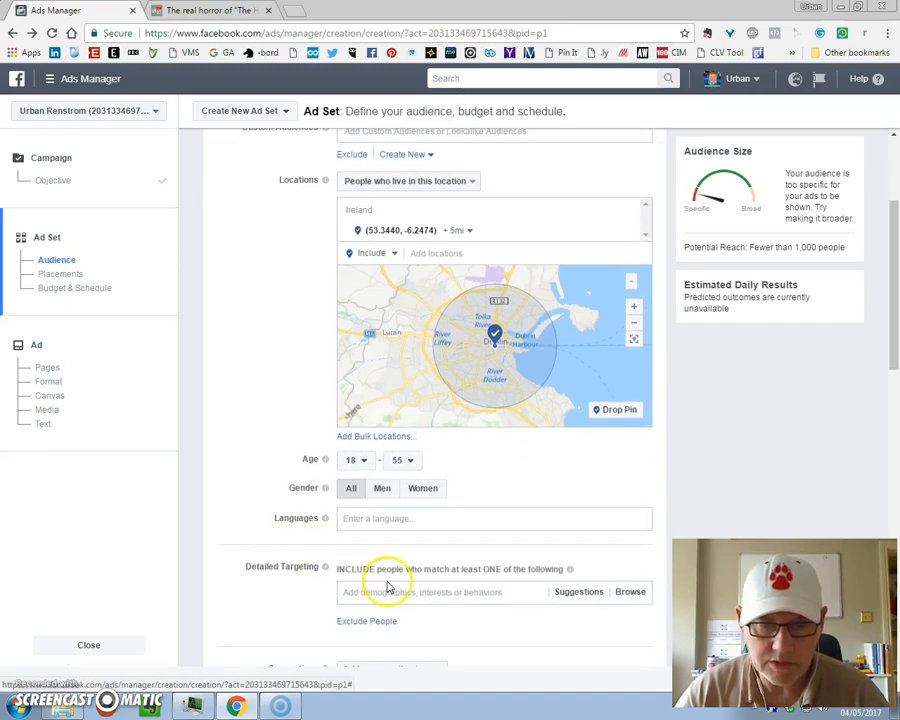
Step: Add English (All) as the audience's language
left_click(388, 519)
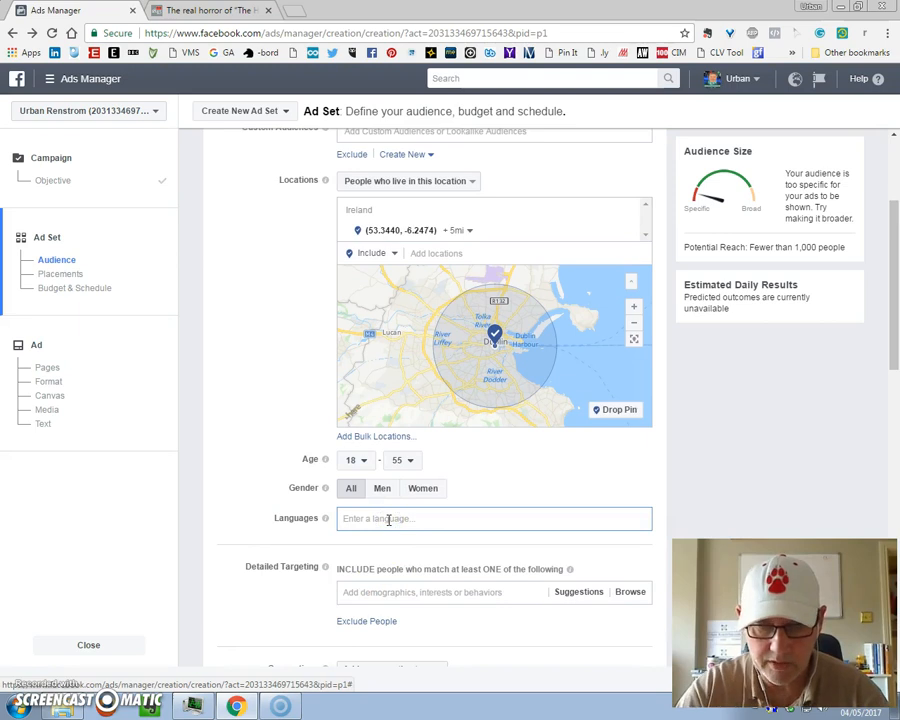
type("Eng")
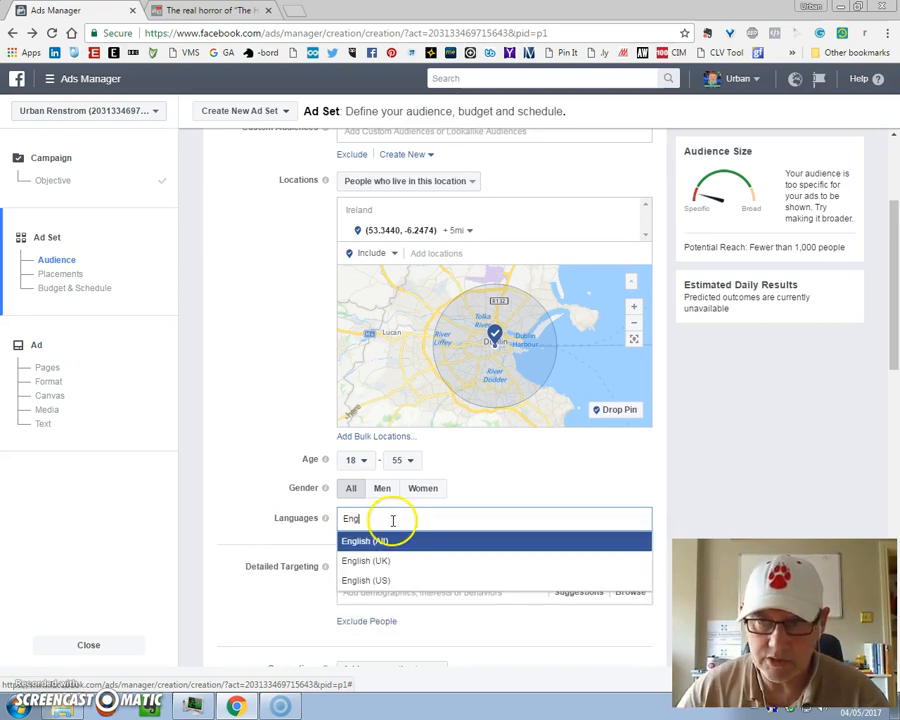
left_click(380, 539)
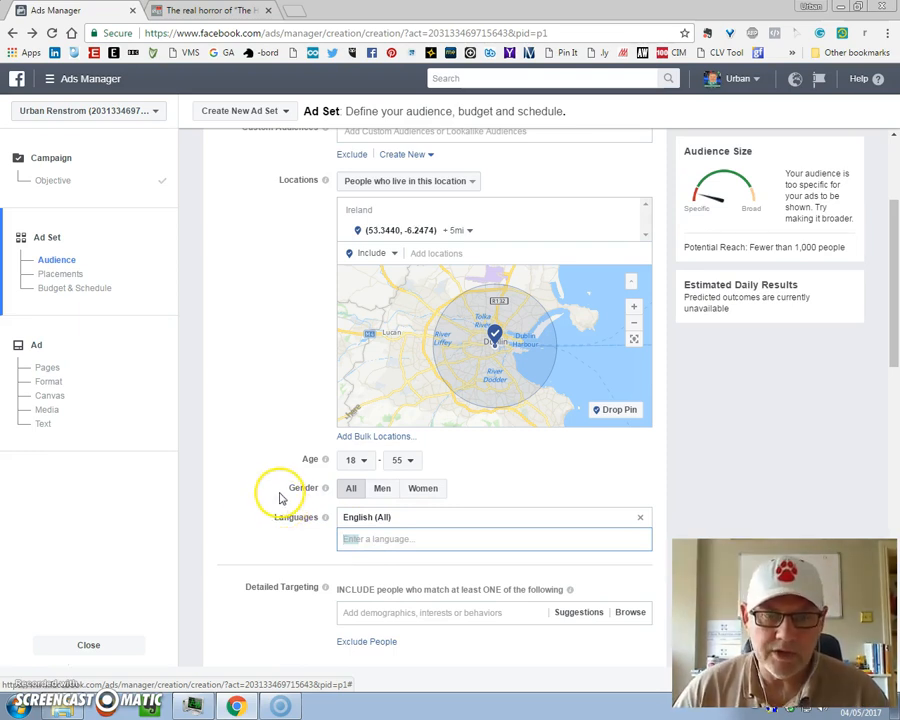
Step: Dismiss the Instagram Stories notice and switch the ad set from automatic to manually edited placements
scroll(255, 519, "down", 2)
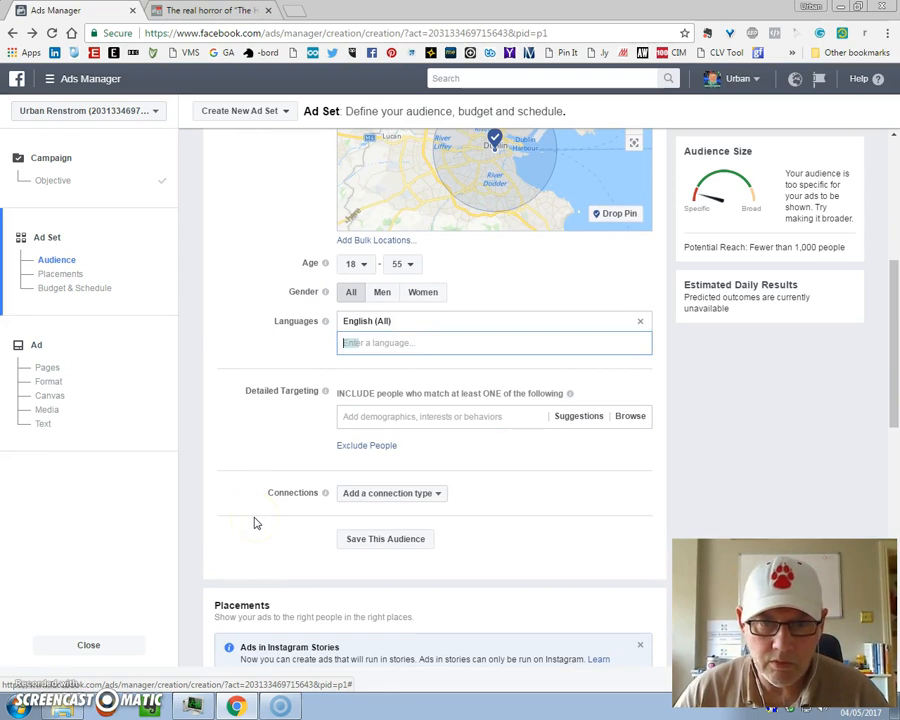
scroll(279, 491, "up", 1)
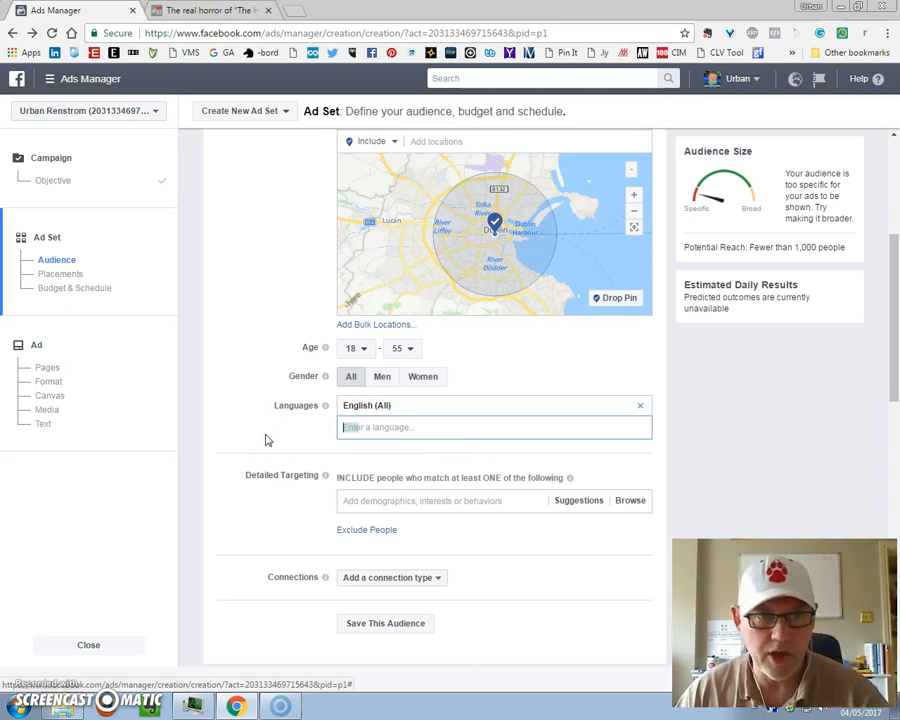
scroll(214, 424, "down", 5)
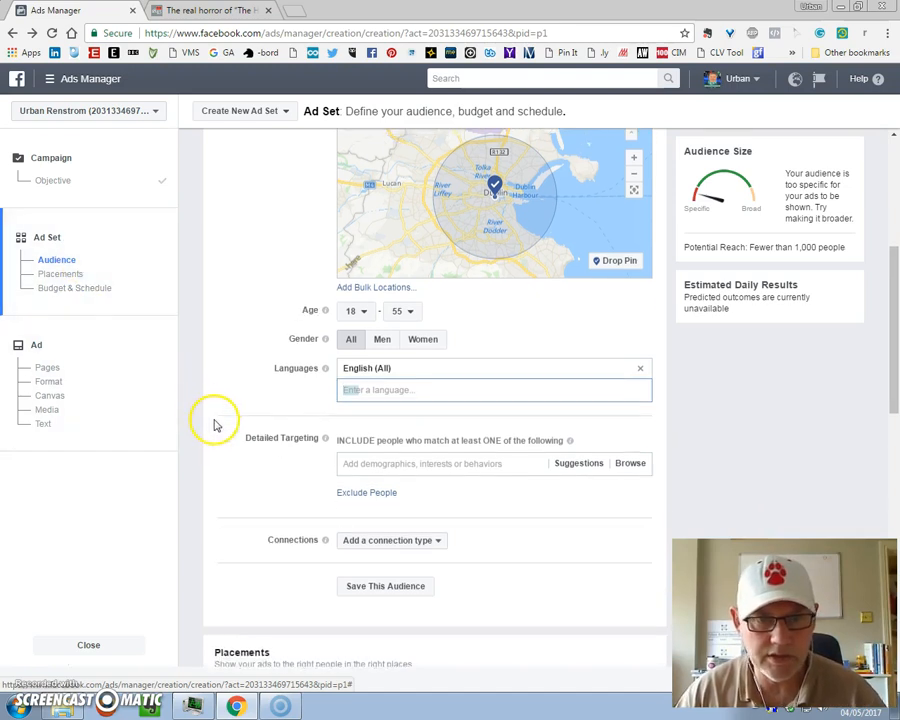
scroll(214, 424, "up", 1)
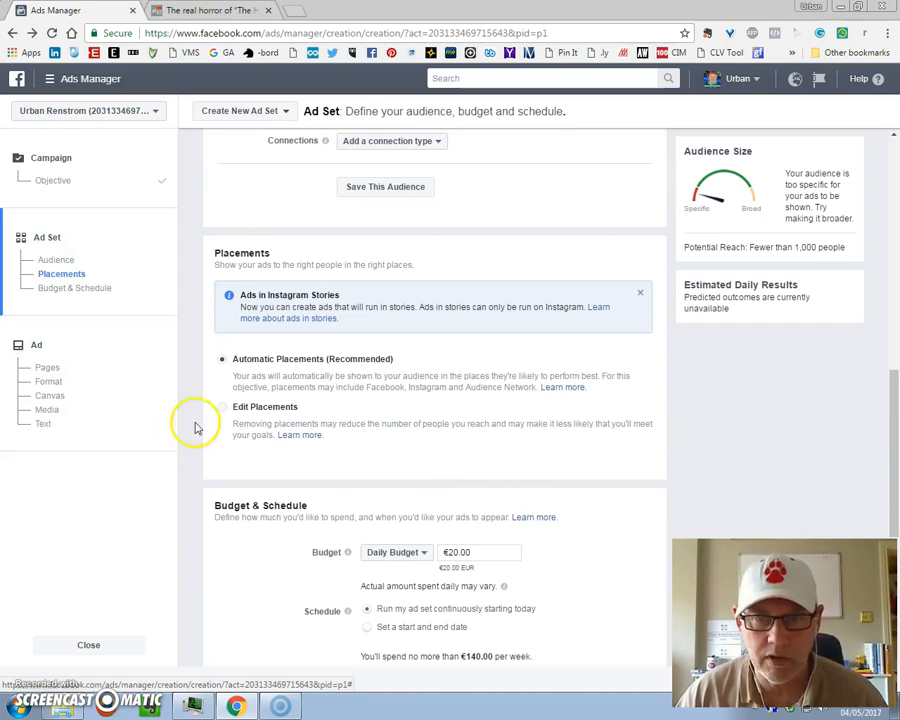
left_click(641, 296)
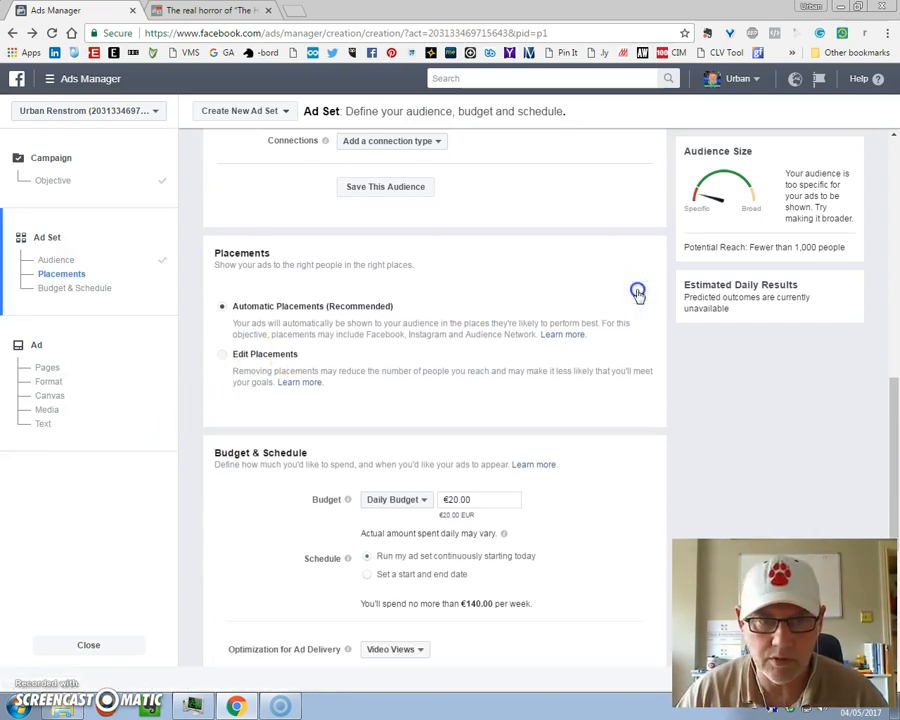
left_click(221, 355)
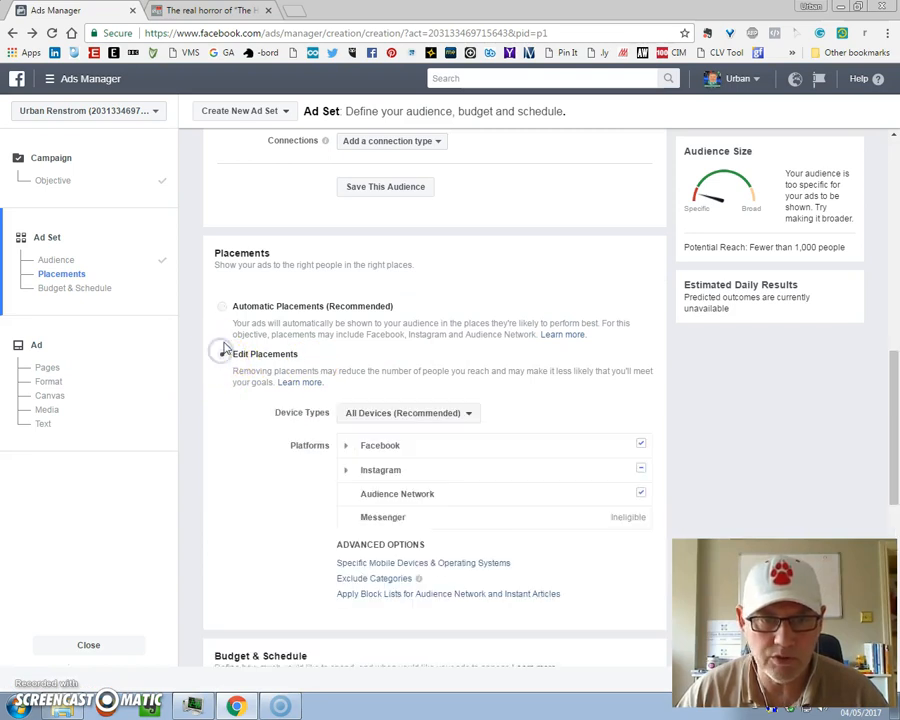
left_click(226, 309)
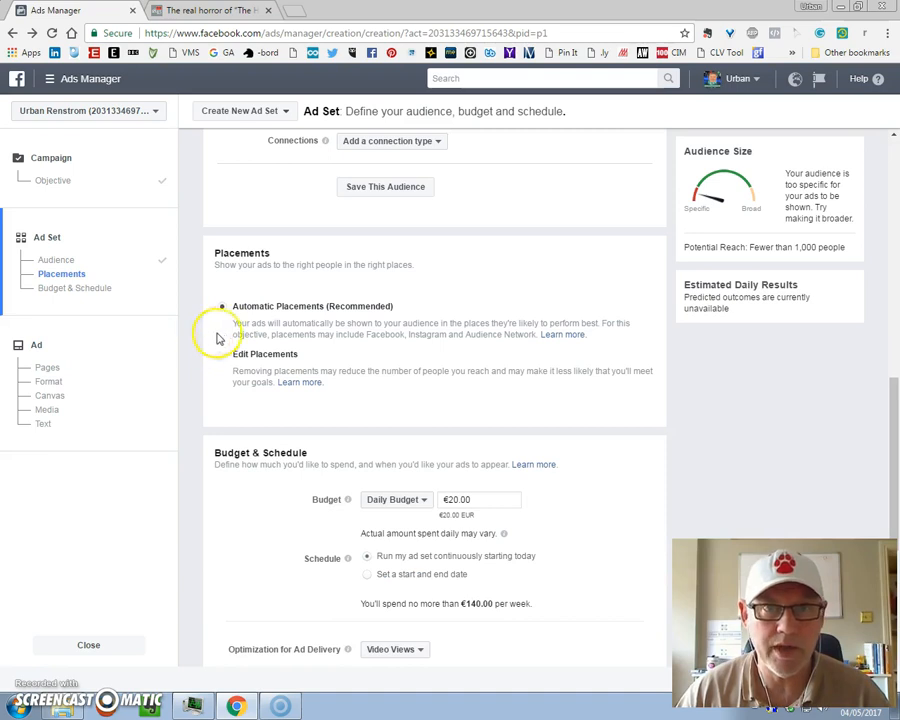
left_click(224, 354)
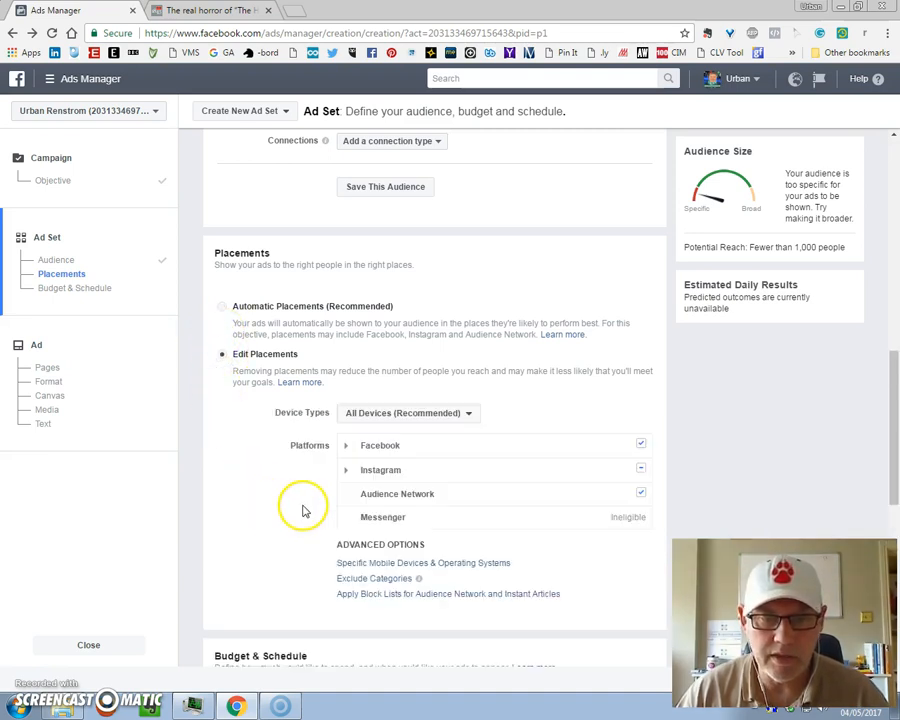
Step: Exclude Audience Network from the ad set's placement platforms
mouse_move(368, 497)
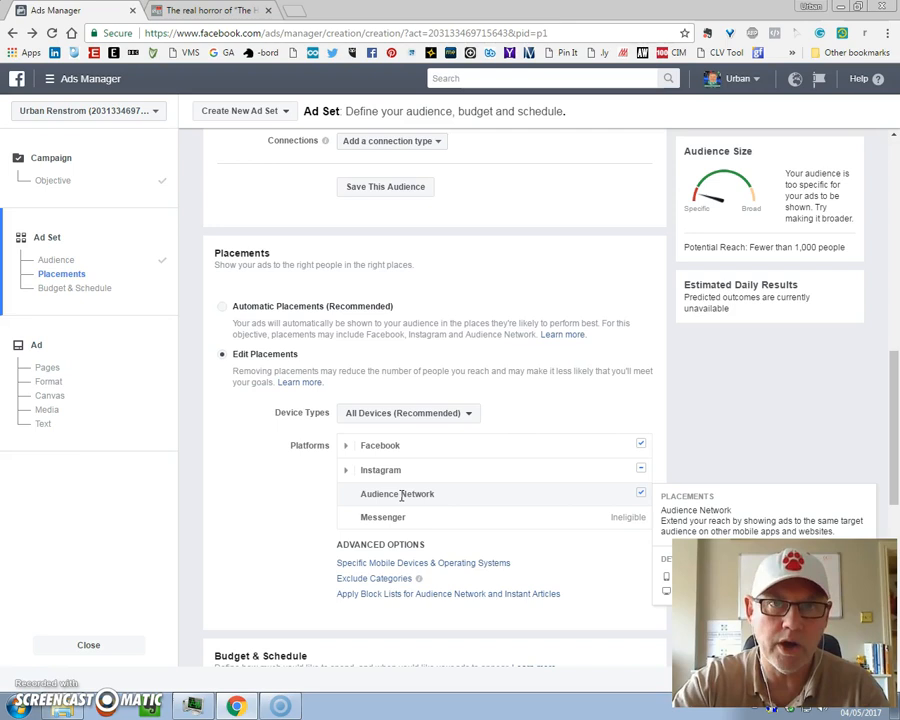
left_click(397, 498)
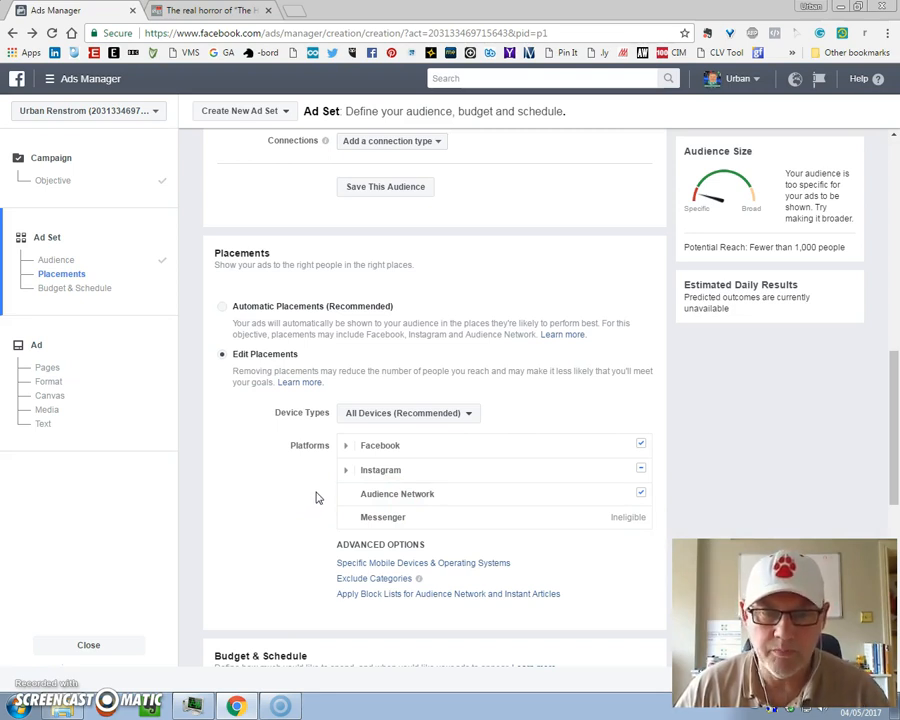
left_click(640, 494)
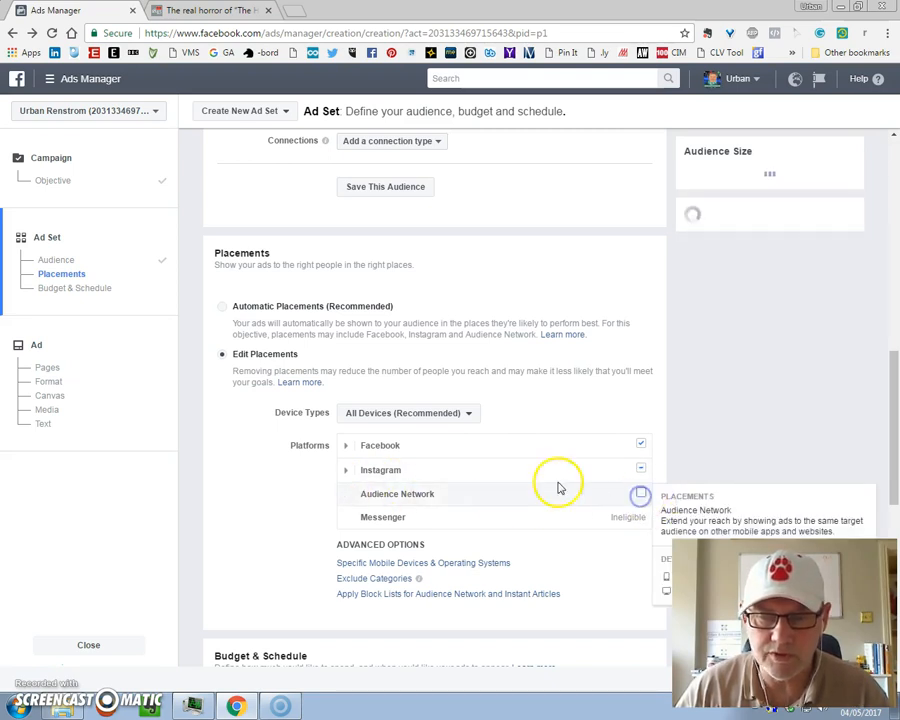
Step: Exclude the Instagram Feed and Facebook's Instant Articles, In-Stream Videos and Right Column placements, keeping only Facebook Feeds
left_click(345, 469)
scroll(336, 482, "down", 2)
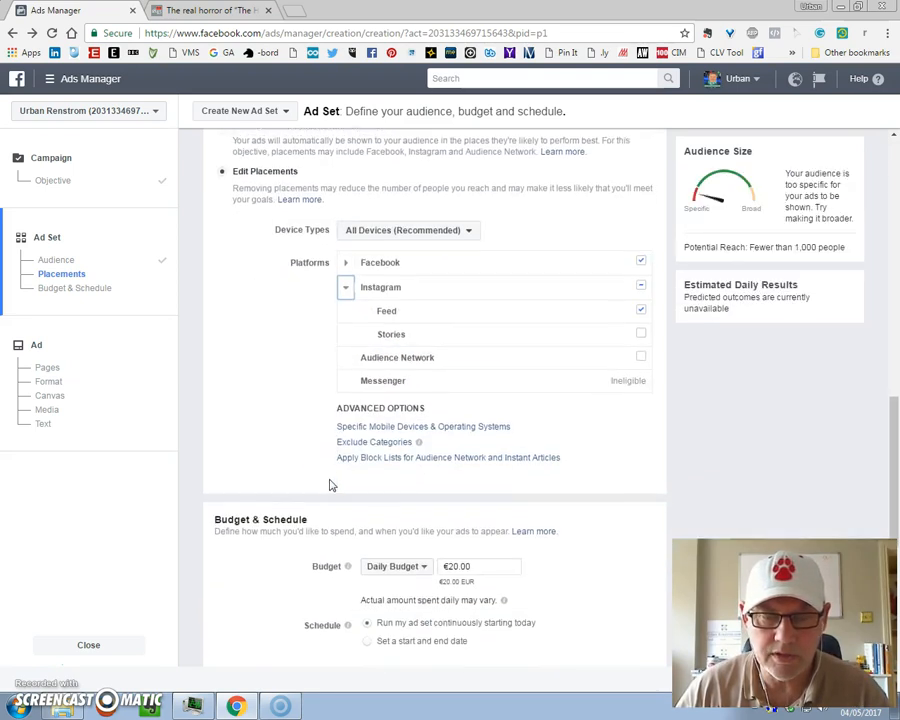
left_click(344, 249)
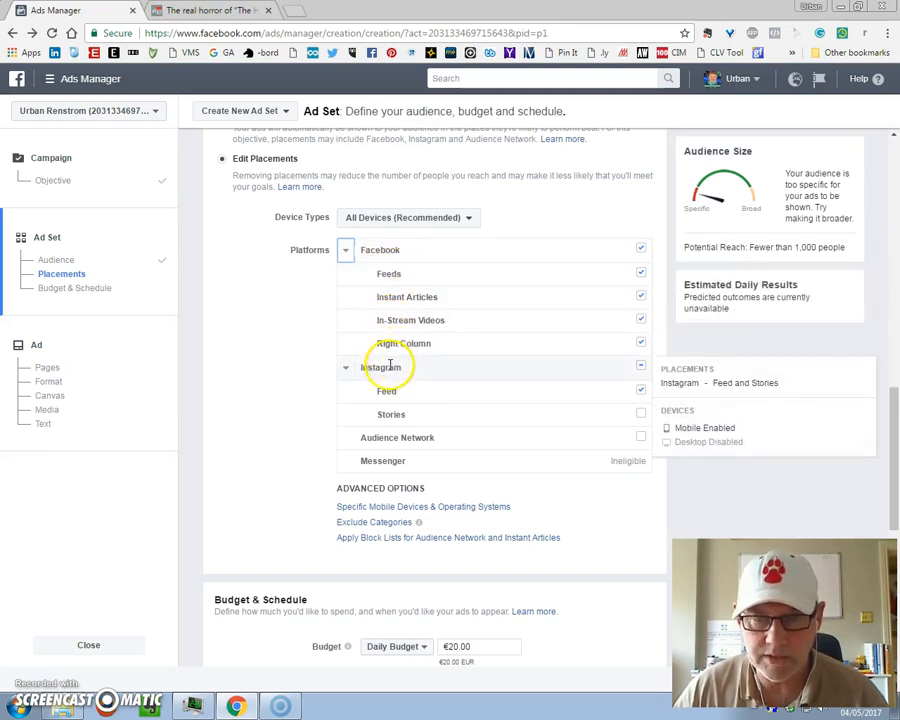
left_click(641, 389)
left_click(641, 344)
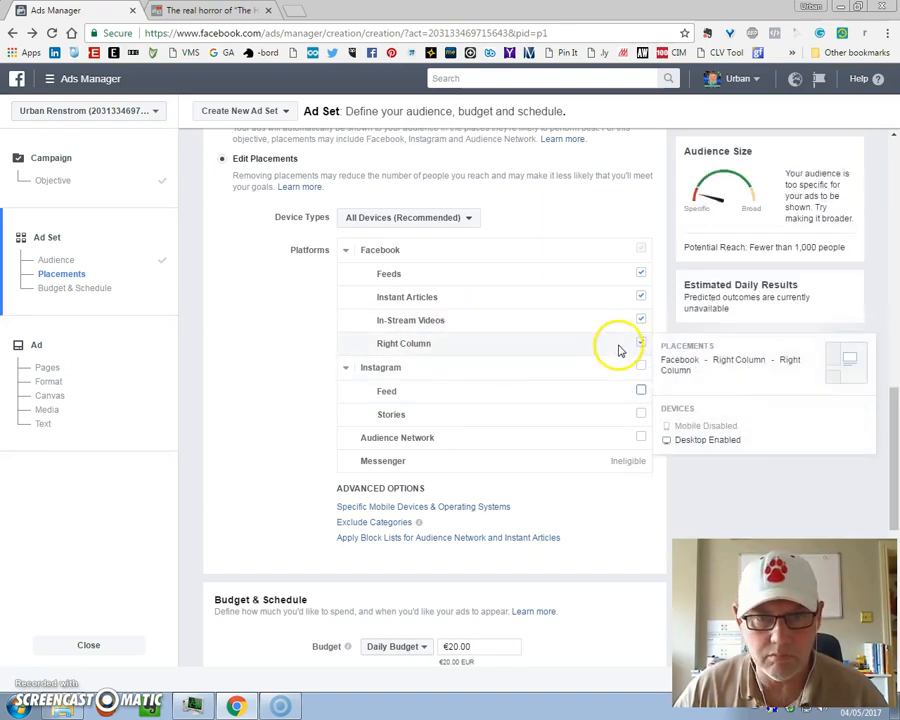
left_click(641, 343)
left_click(641, 296)
left_click(641, 318)
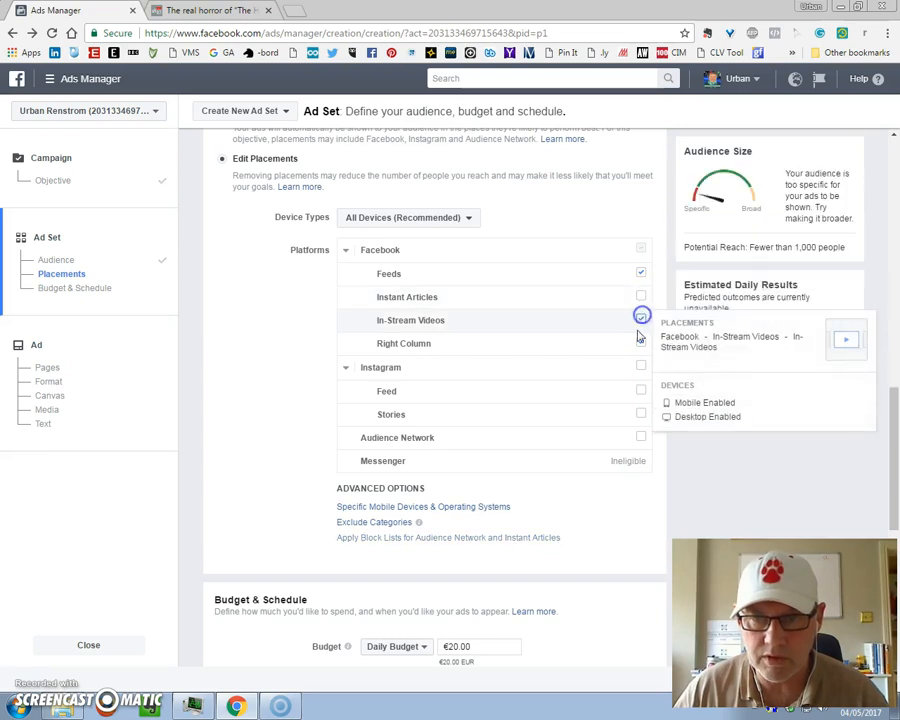
left_click(641, 343)
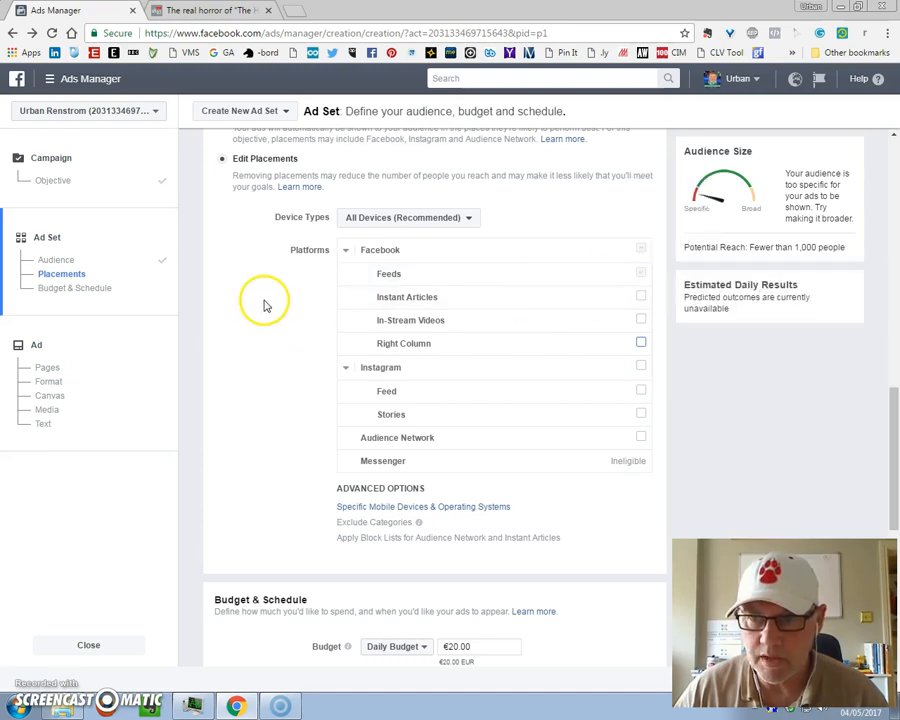
Step: Set the ad set's daily budget to €10.00
scroll(278, 302, "down", 5)
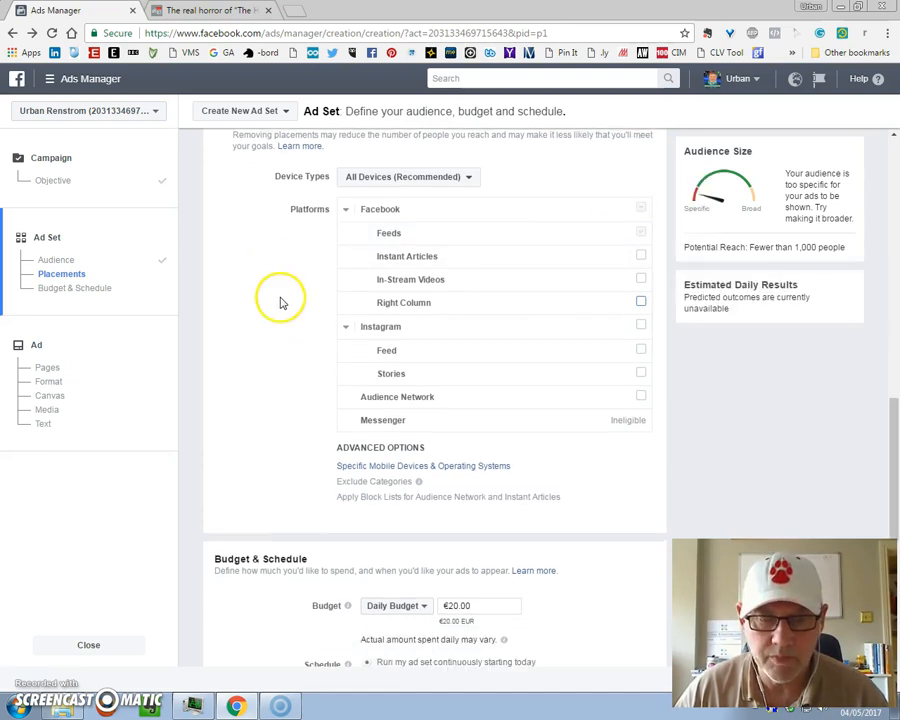
scroll(267, 389, "up", 2)
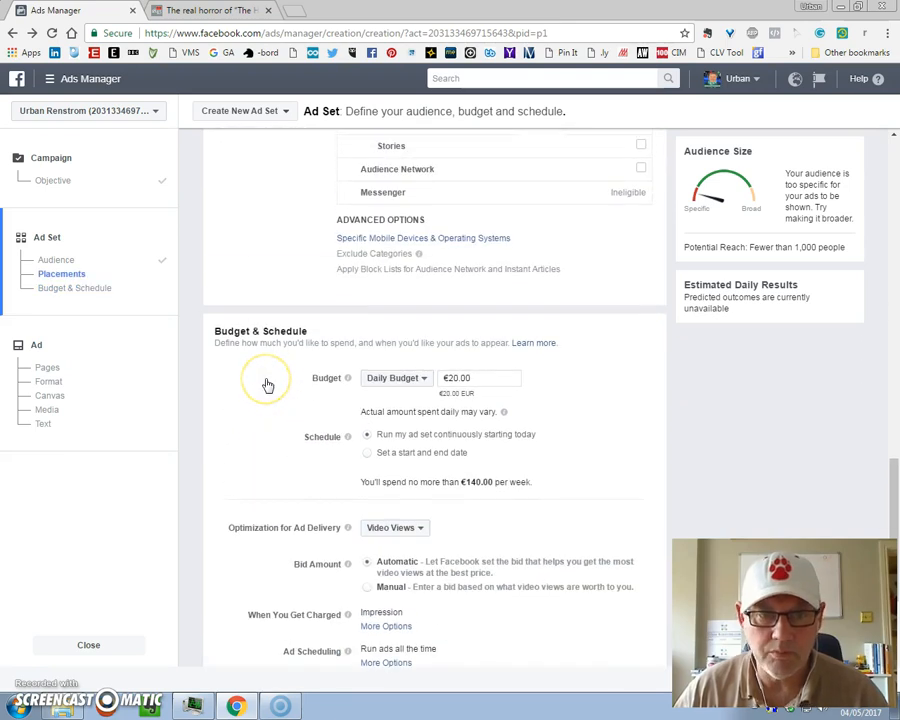
left_click(452, 378)
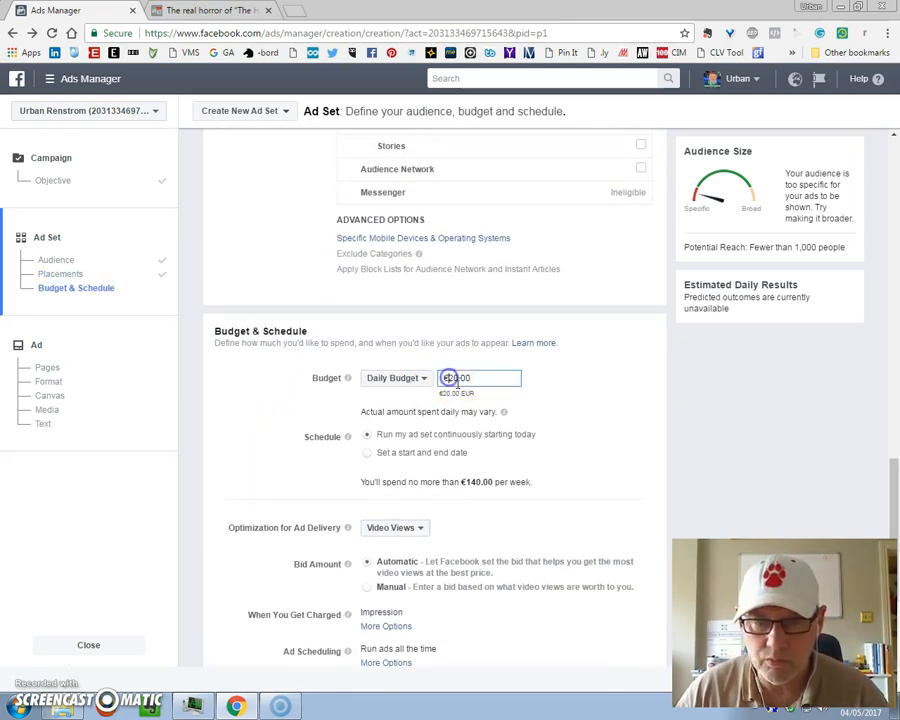
key("BackSpace")
type("1")
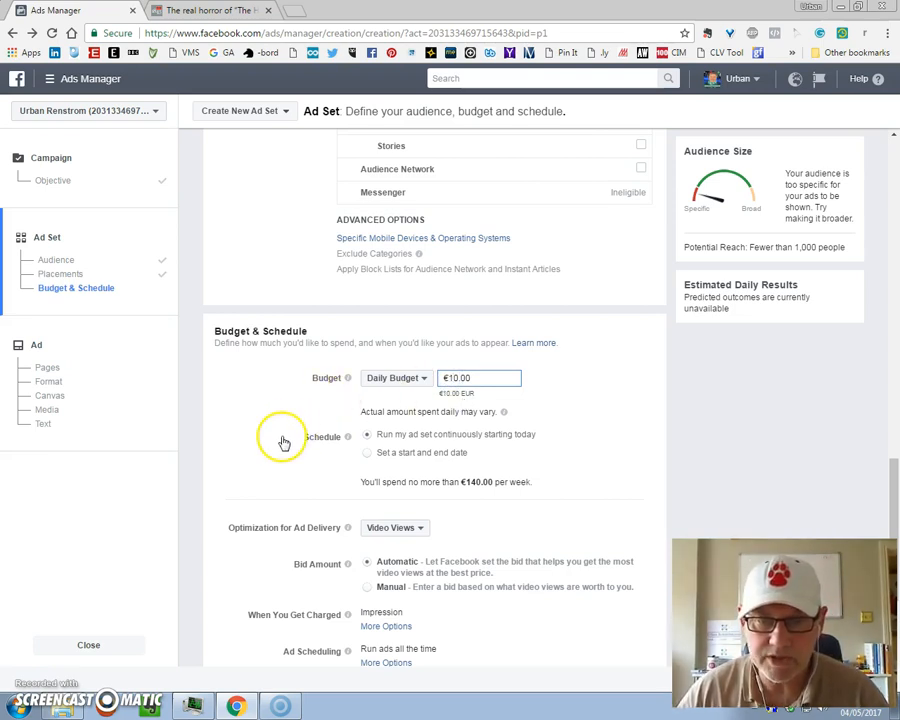
Step: Check the optimization choices for ad delivery, keeping Video Views
scroll(283, 441, "down", 2)
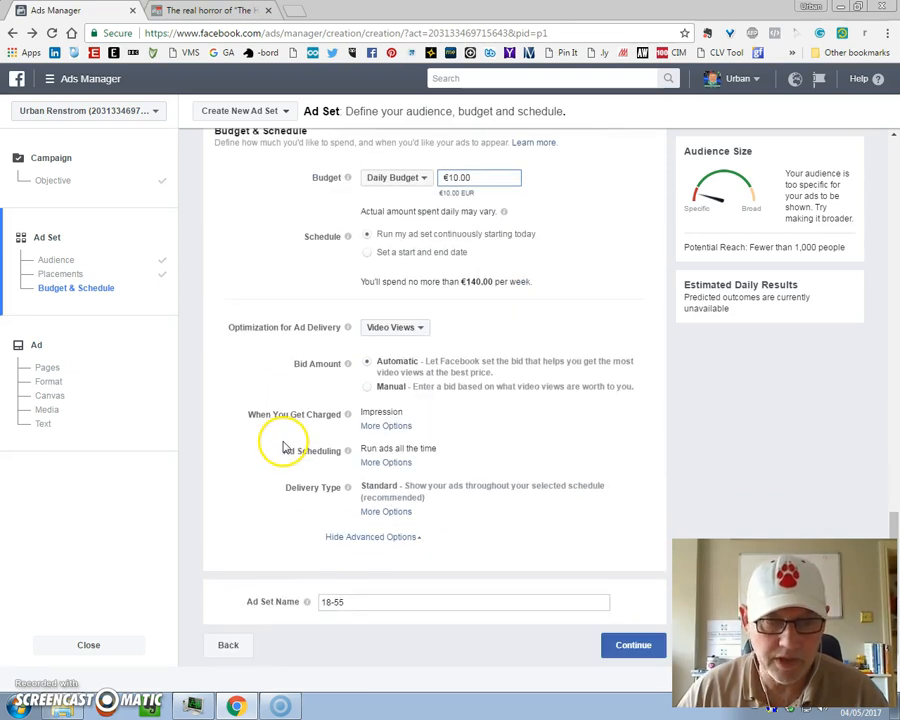
left_click(410, 328)
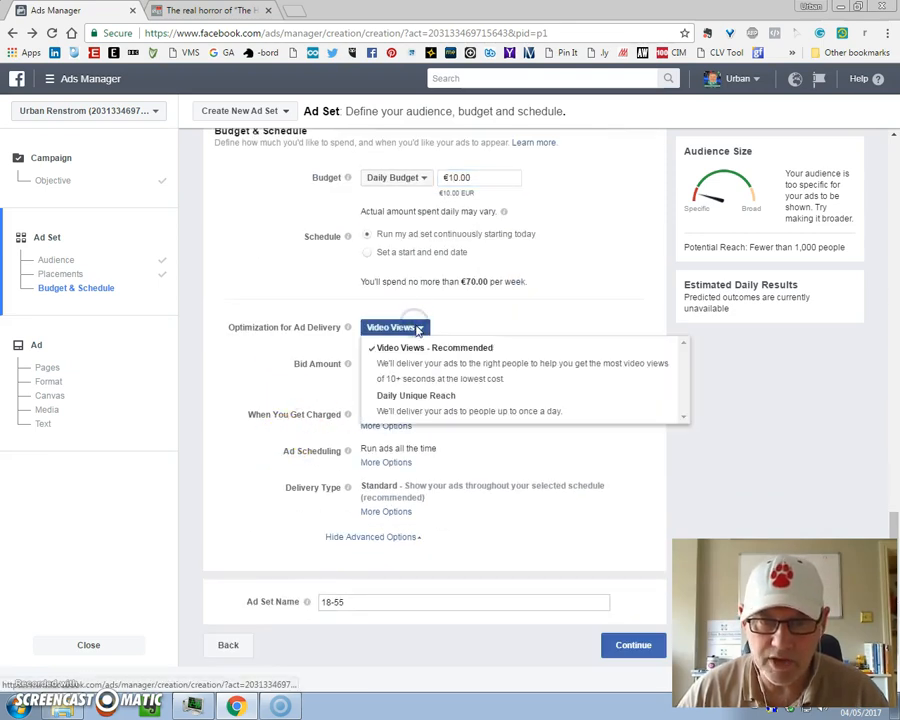
left_click(454, 320)
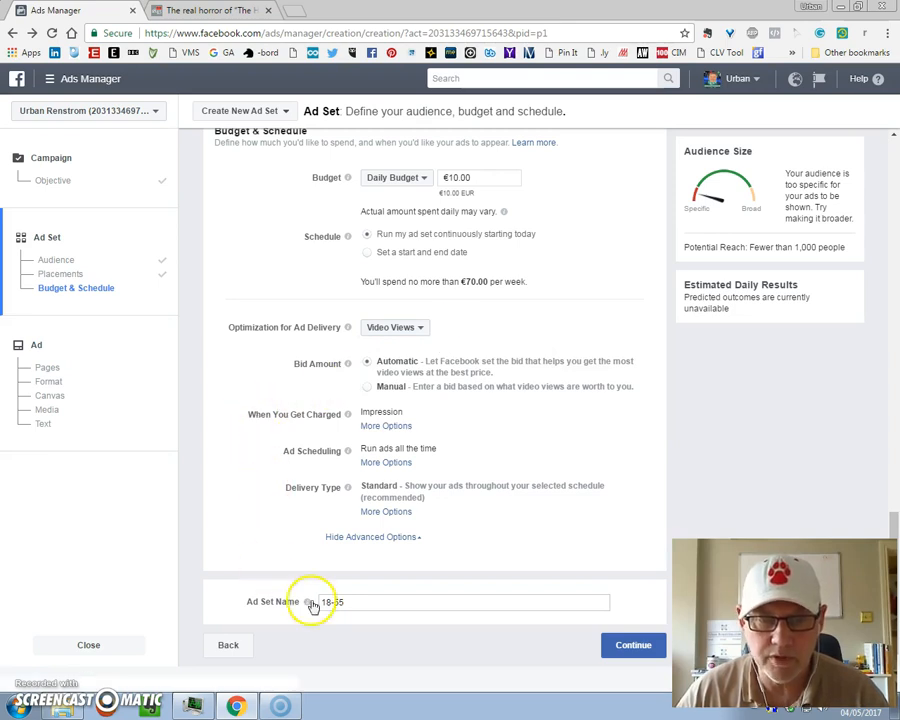
Step: Name the ad set "Dublin 8 mil all" and continue to the ad creation stage
left_click_drag(386, 607, 297, 611)
type("Dublin")
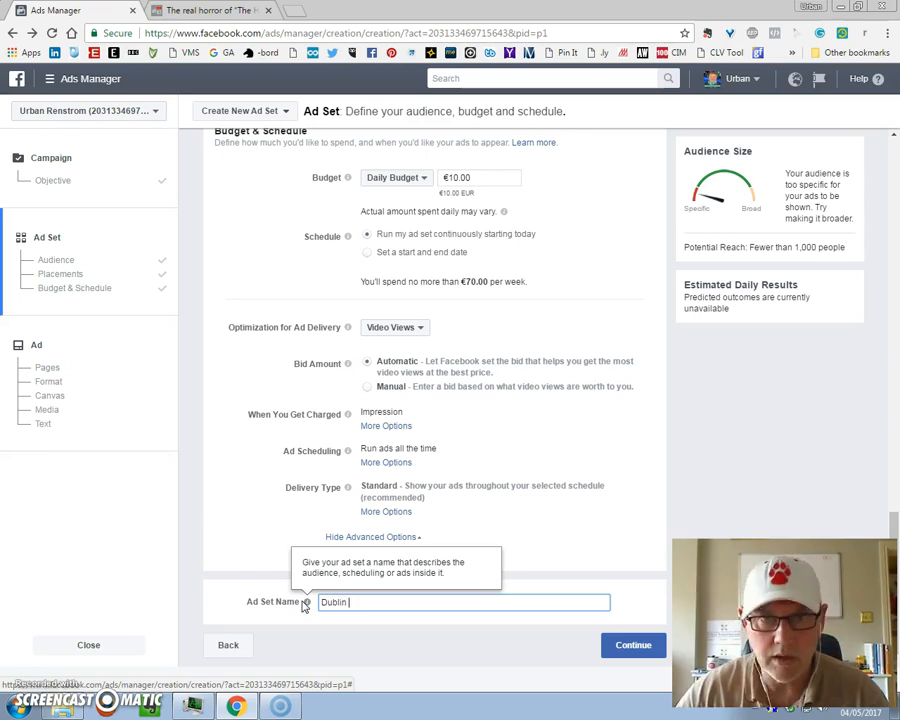
type("e 8 mil")
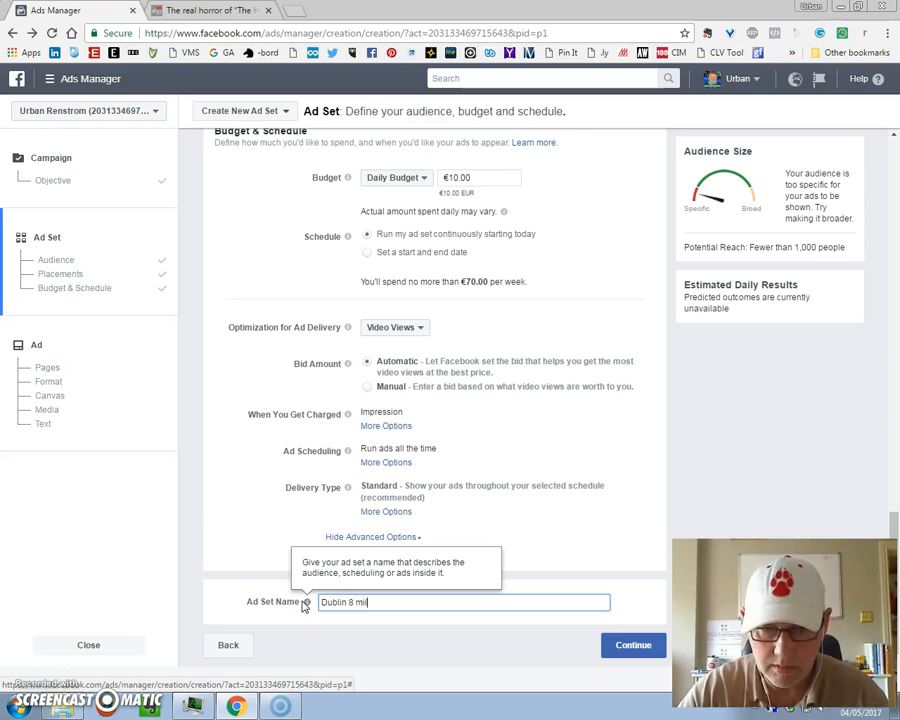
type(" all")
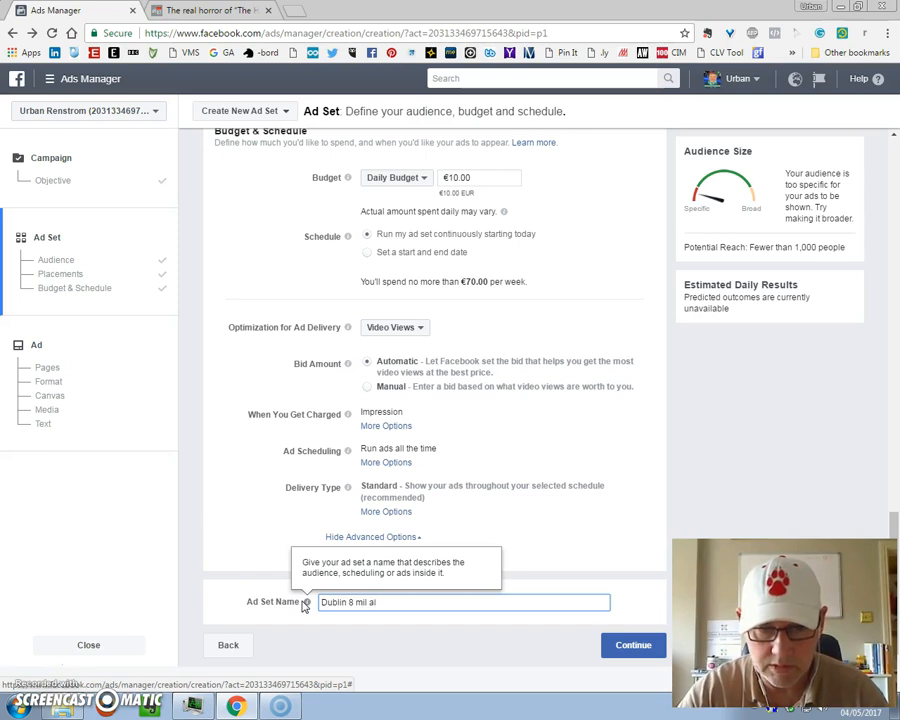
type("l")
left_click(630, 646)
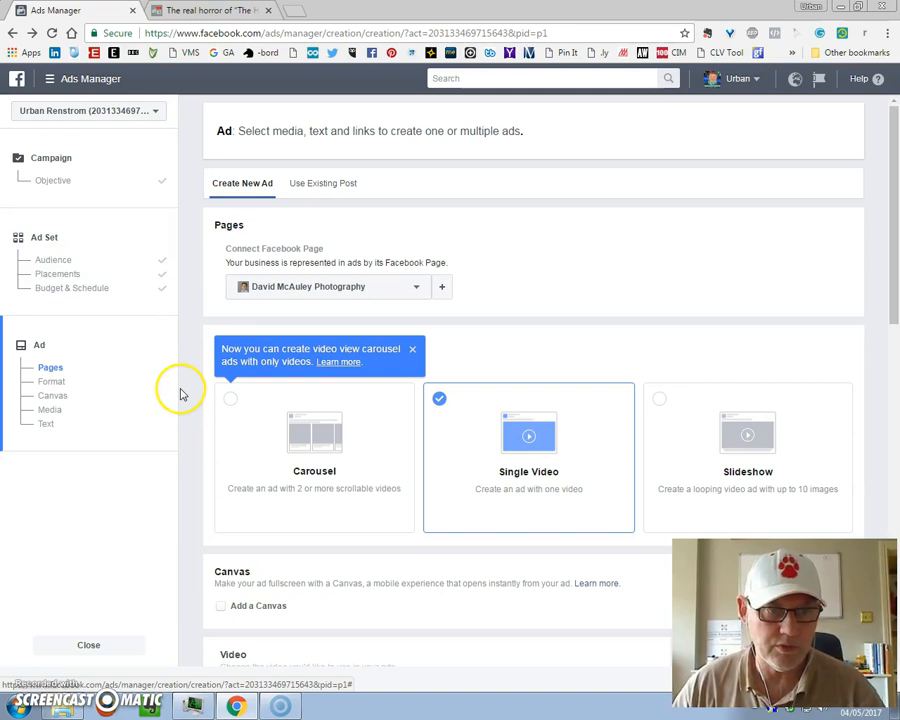
Step: Connect the account owner's digital business page to the ad and dismiss the video carousel notice
left_click(408, 290)
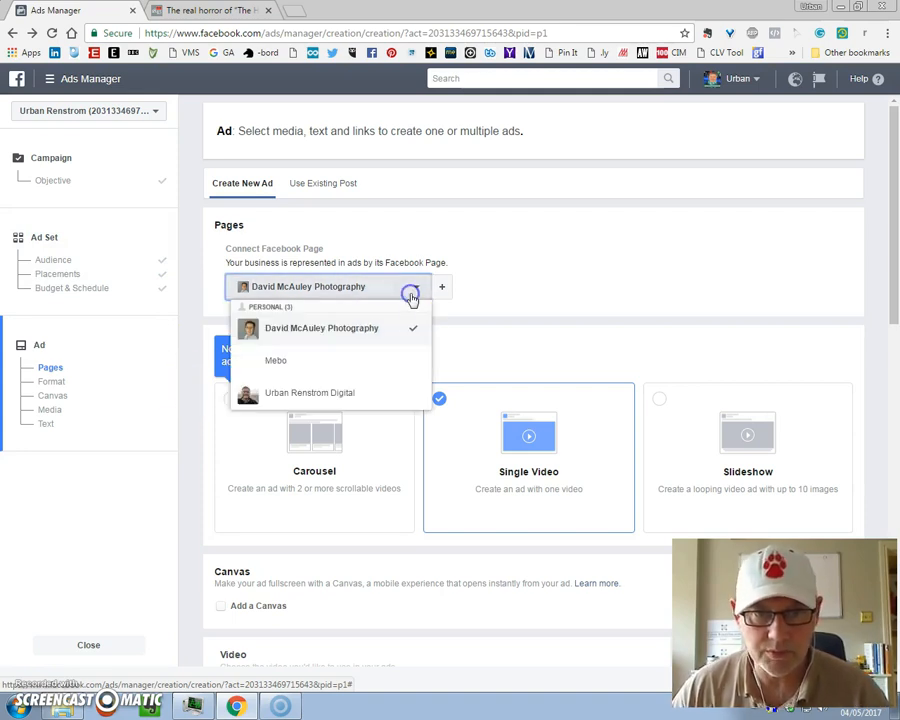
left_click(354, 392)
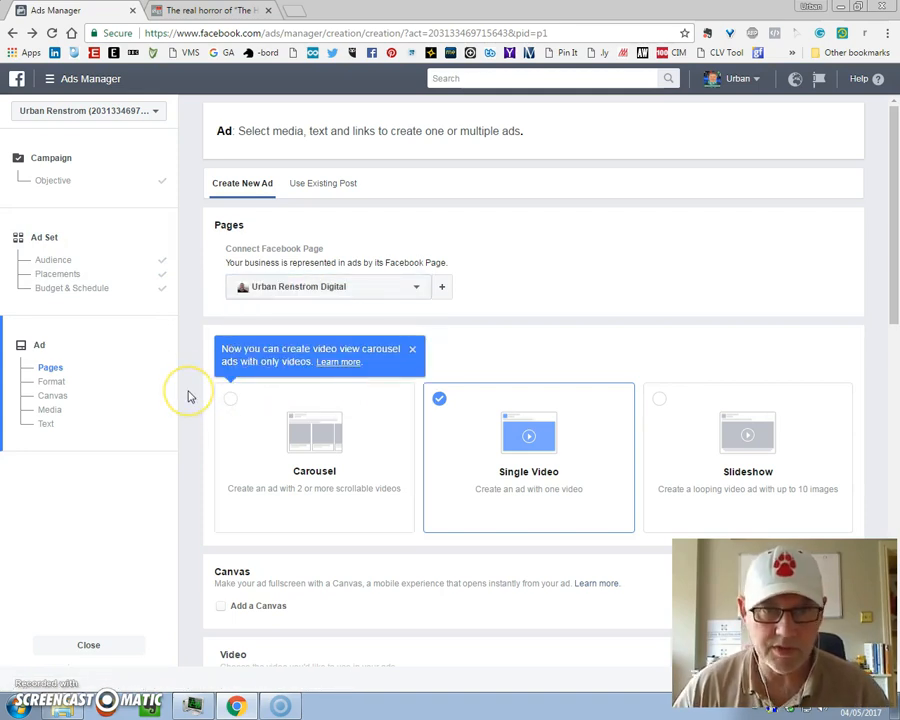
left_click(195, 402)
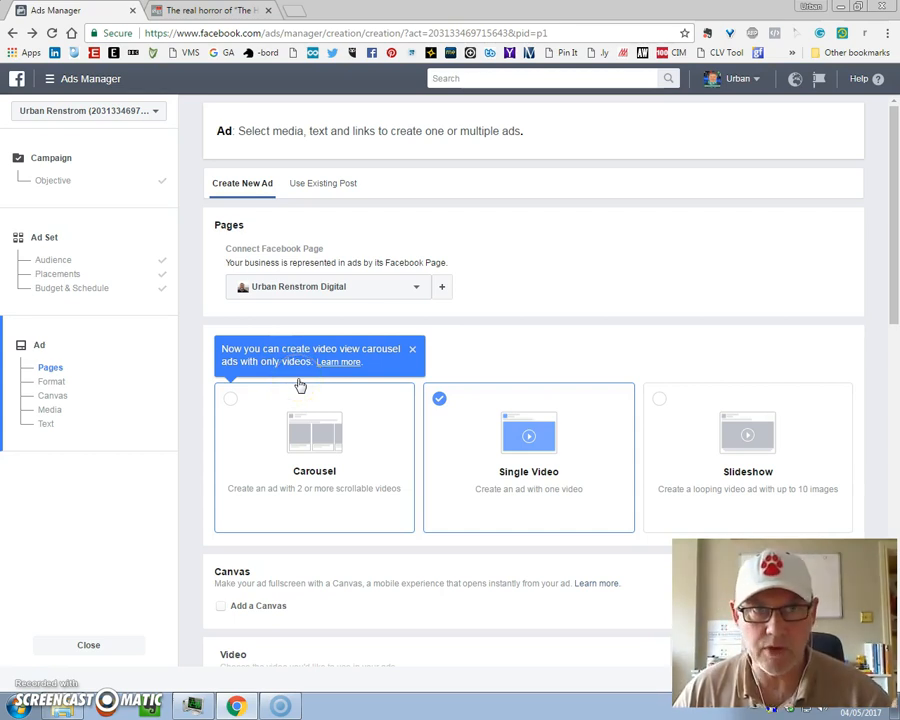
left_click(412, 351)
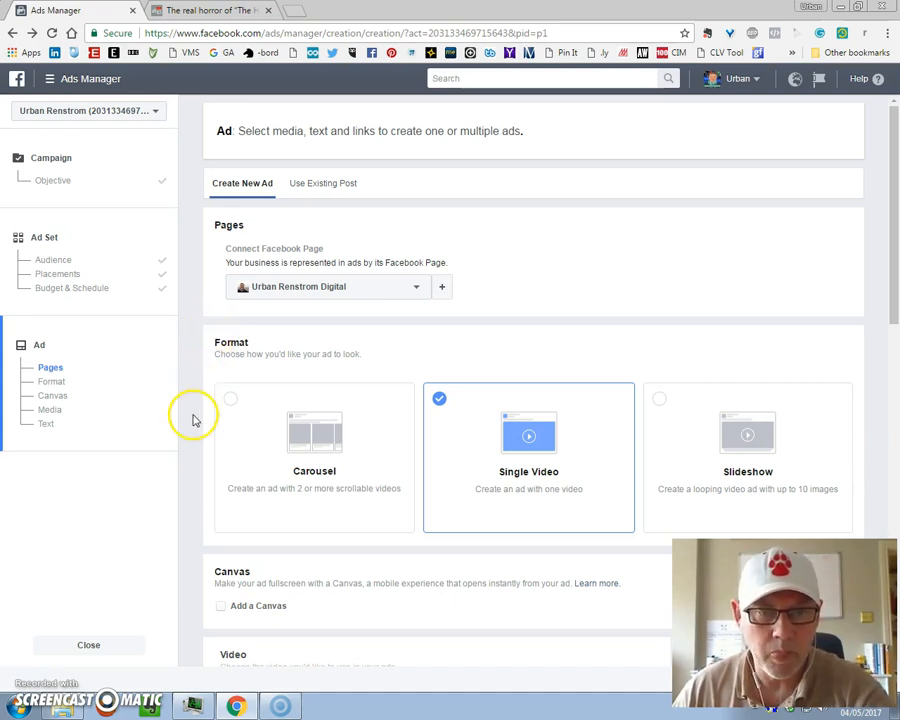
scroll(195, 420, "down", 1)
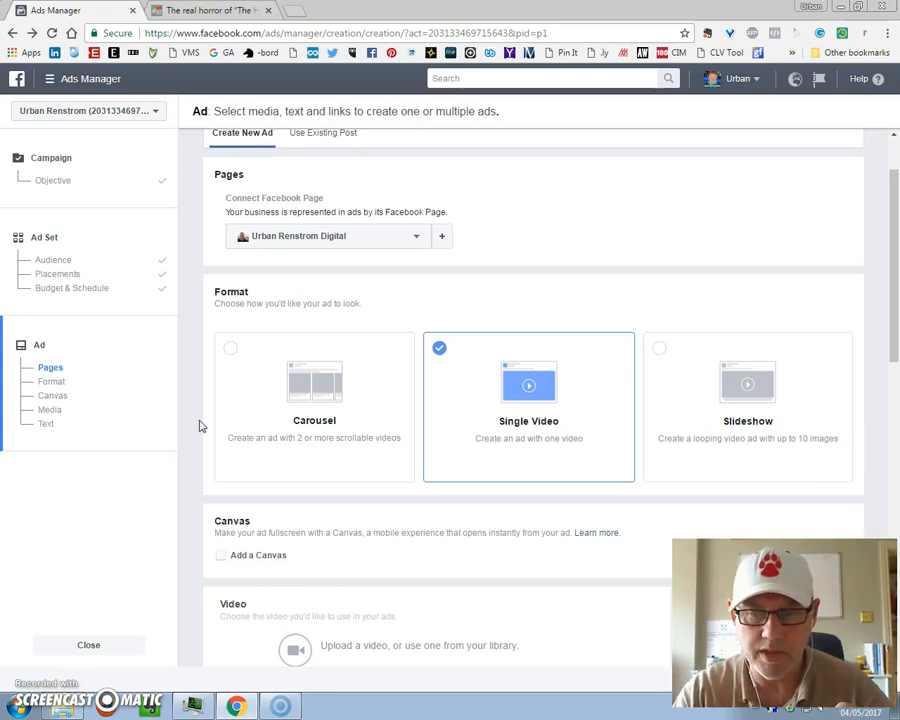
Step: Review the ad's format, video and text sections, and enable adding a website URL to the ad
scroll(246, 414, "down", 2)
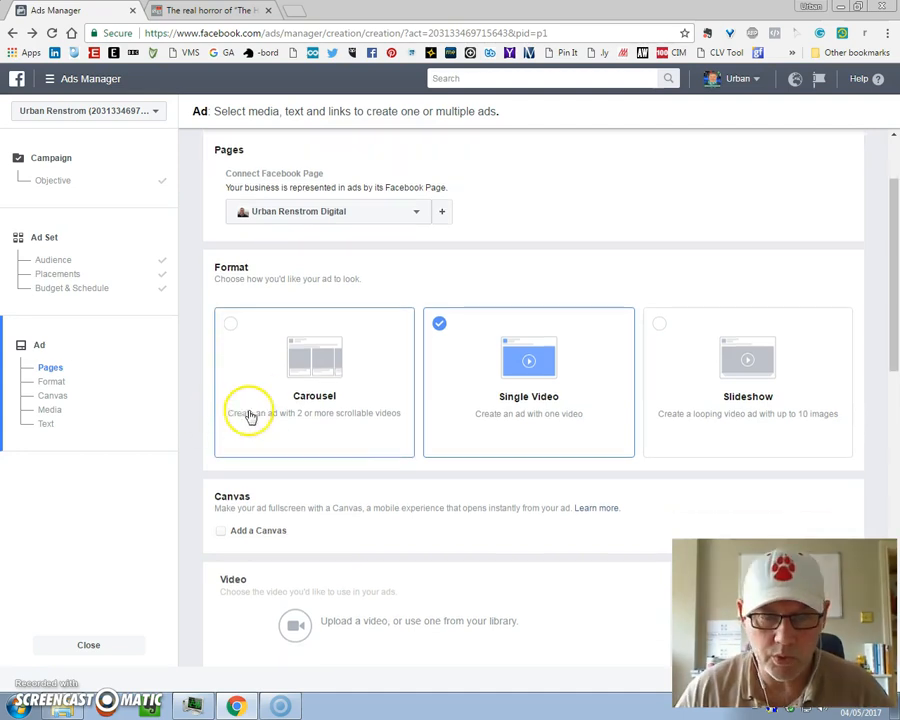
scroll(194, 362, "down", 4)
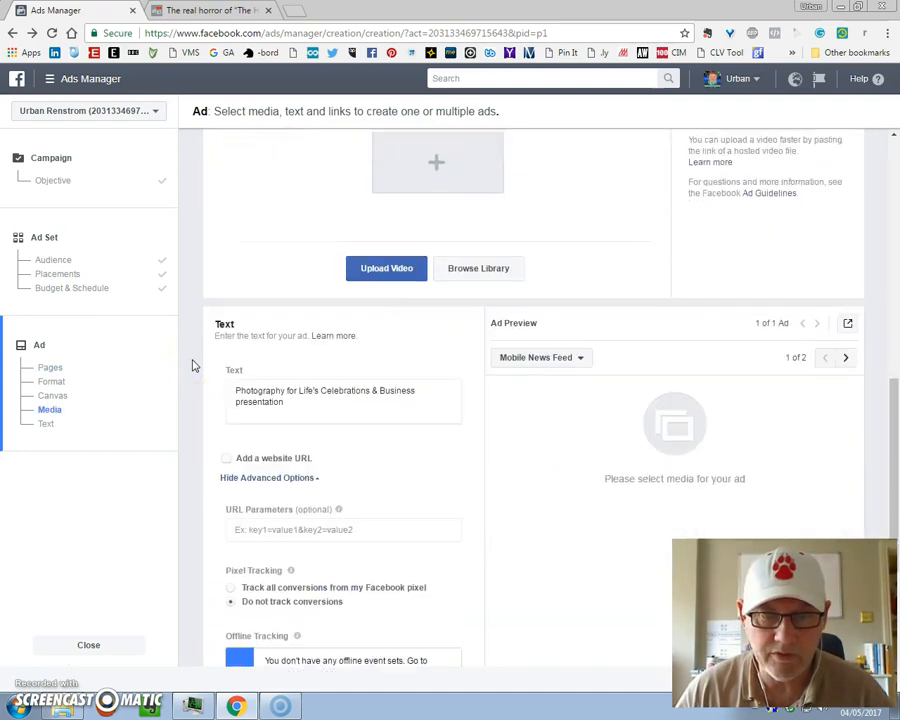
scroll(186, 276, "up", 2)
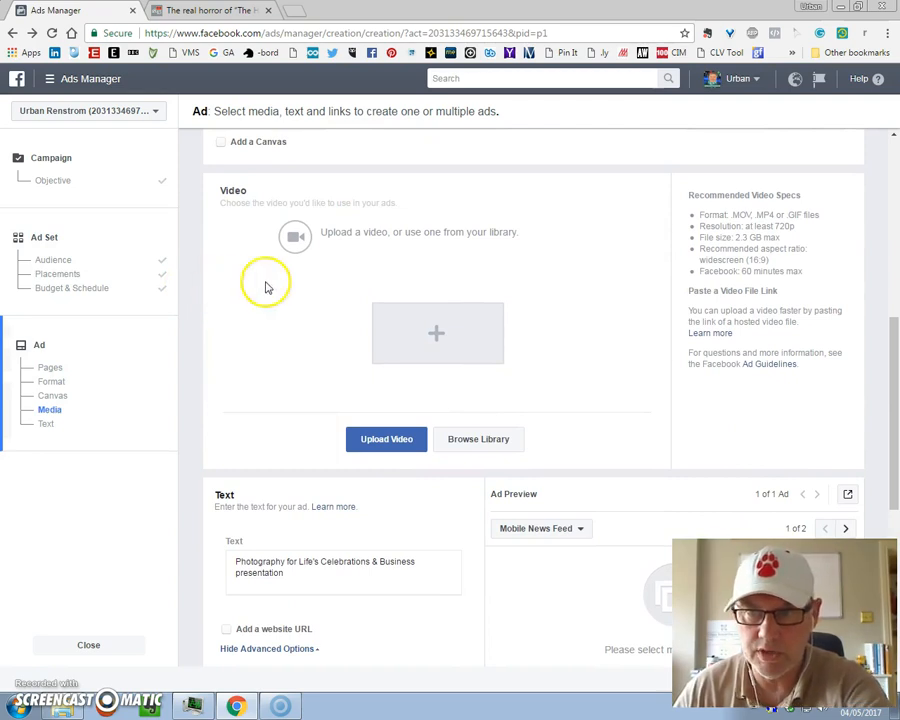
scroll(197, 427, "down", 1)
scroll(197, 427, "down", 3)
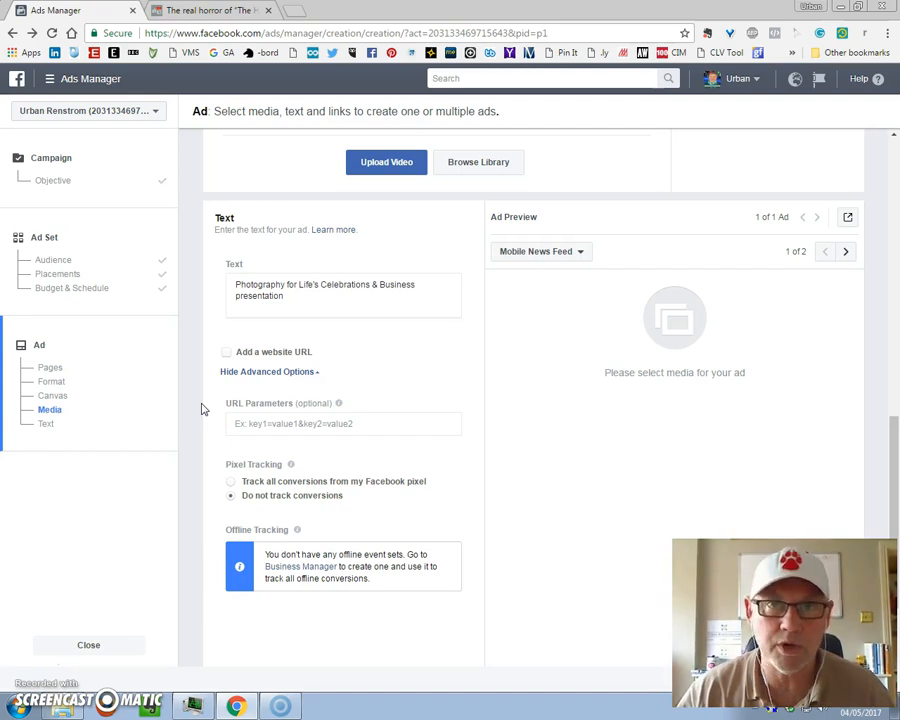
scroll(200, 408, "down", 2)
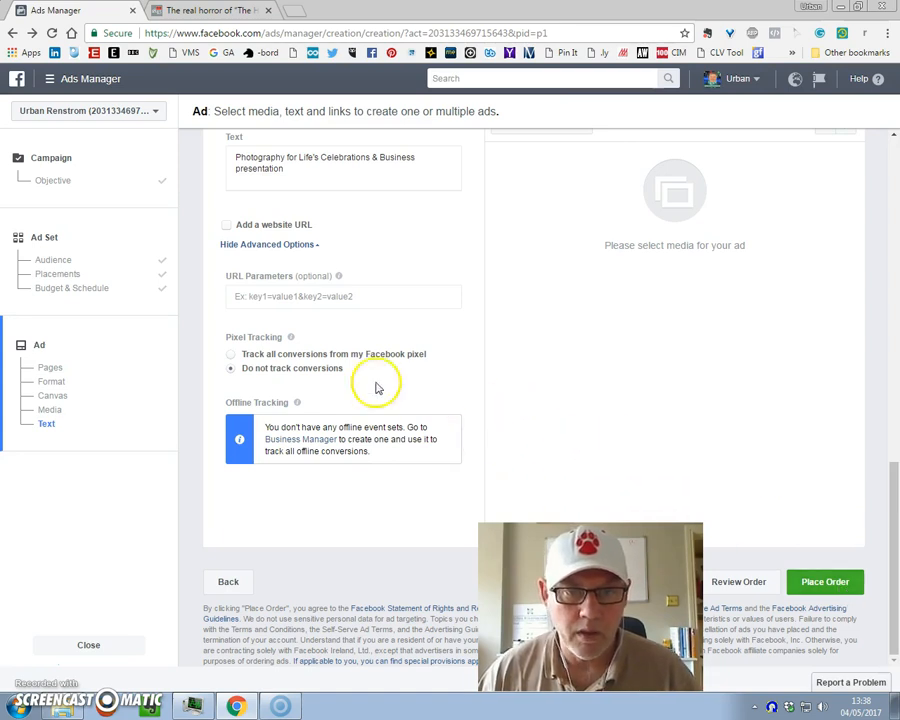
left_click(229, 226)
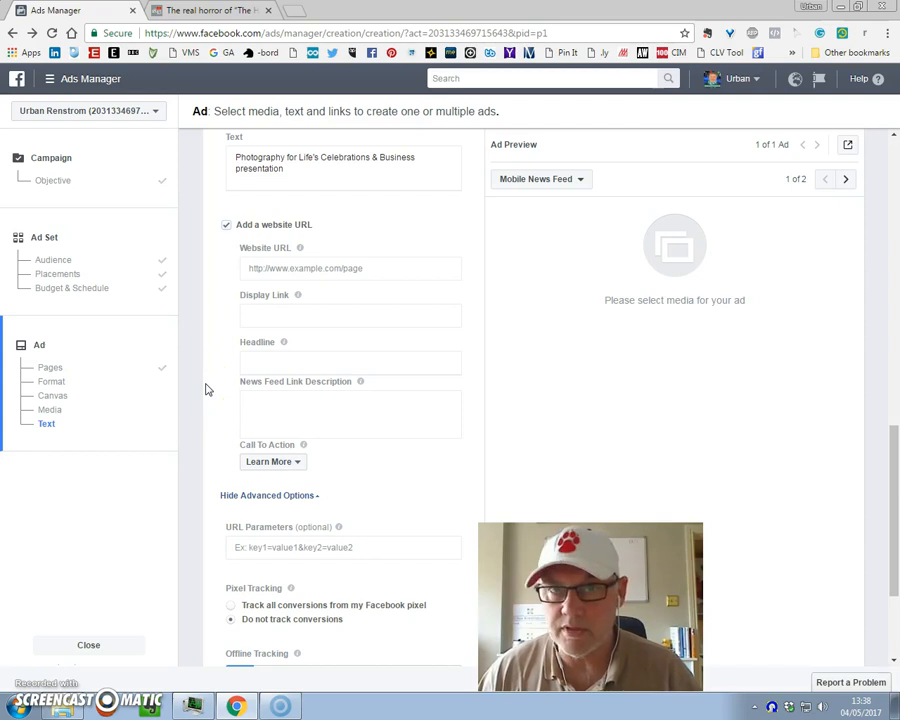
Step: Dismiss the antivirus trial and Windows licensing pop-ups covering the end of the ad form
scroll(400, 430, "down", 2)
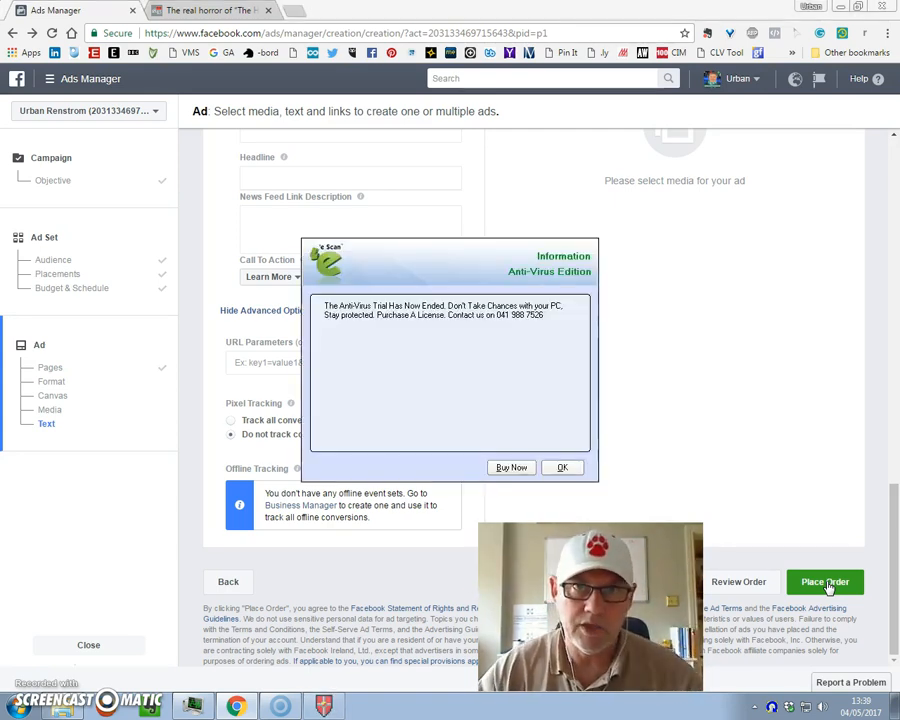
key("Return")
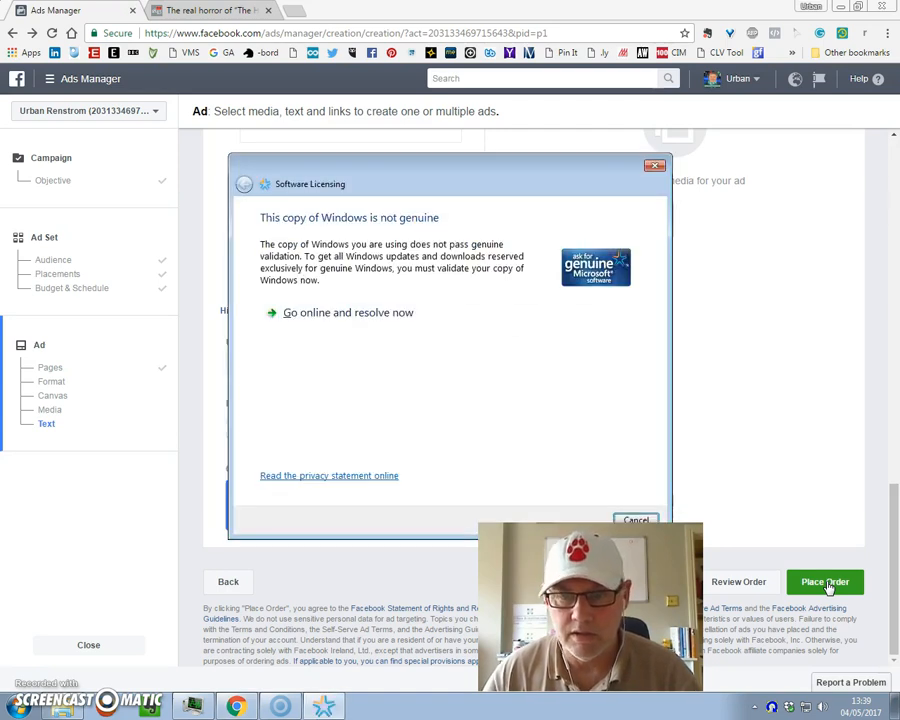
key("Escape")
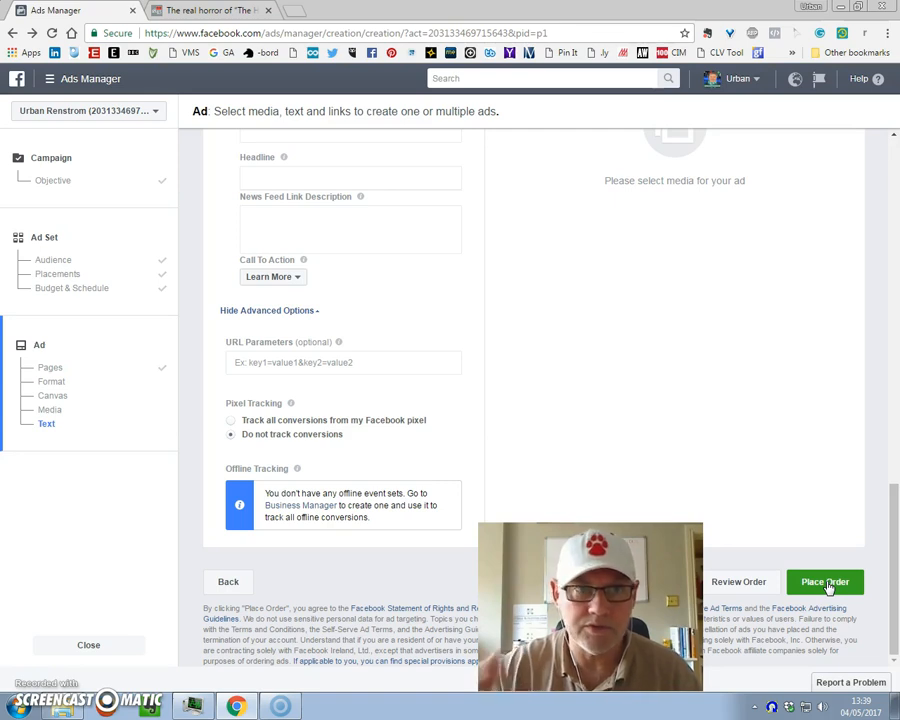
Step: Return to the ad set's budget and schedule, switch to a set start and end date, and check the run length and maximum spend
left_click(96, 289)
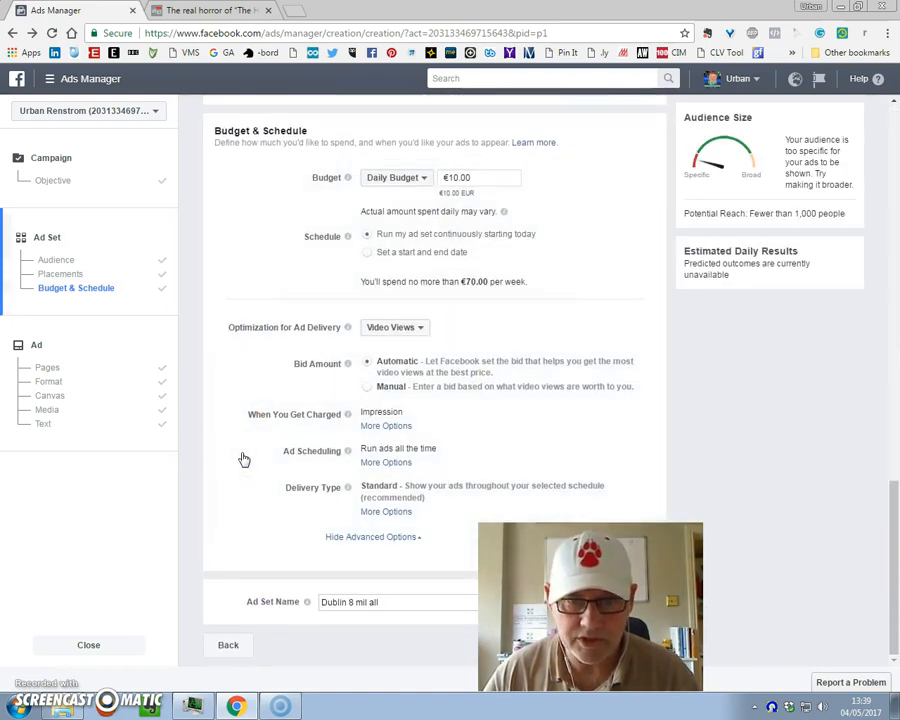
left_click(367, 254)
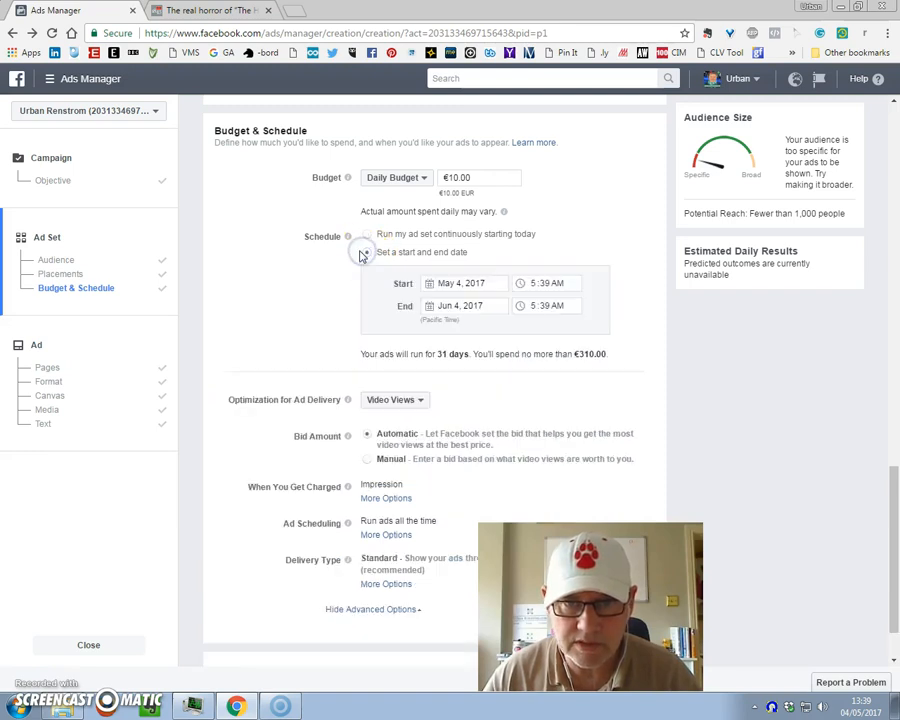
left_click(424, 283)
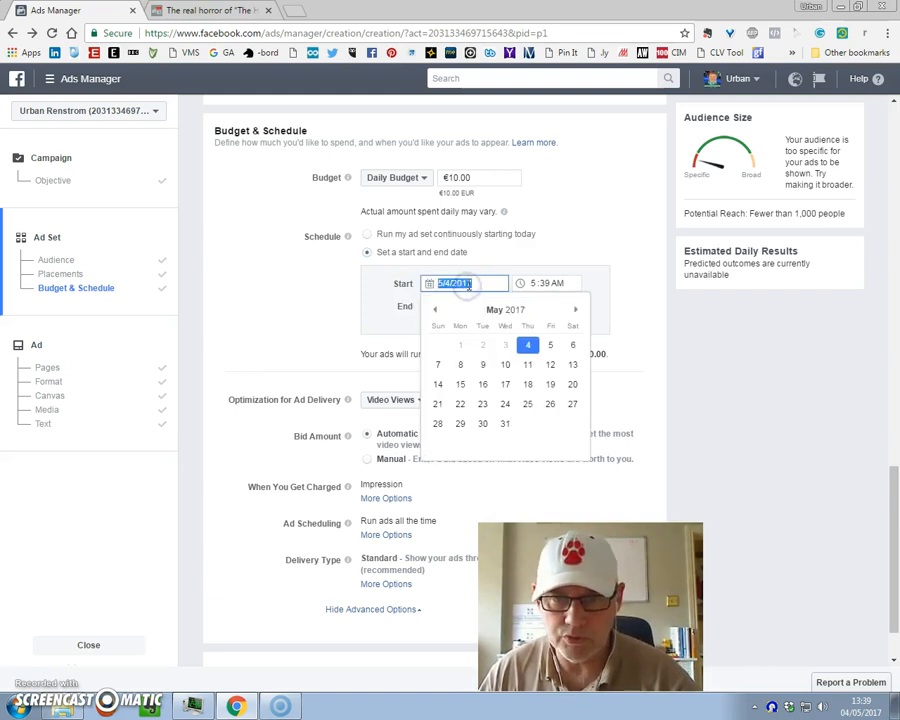
left_click(380, 284)
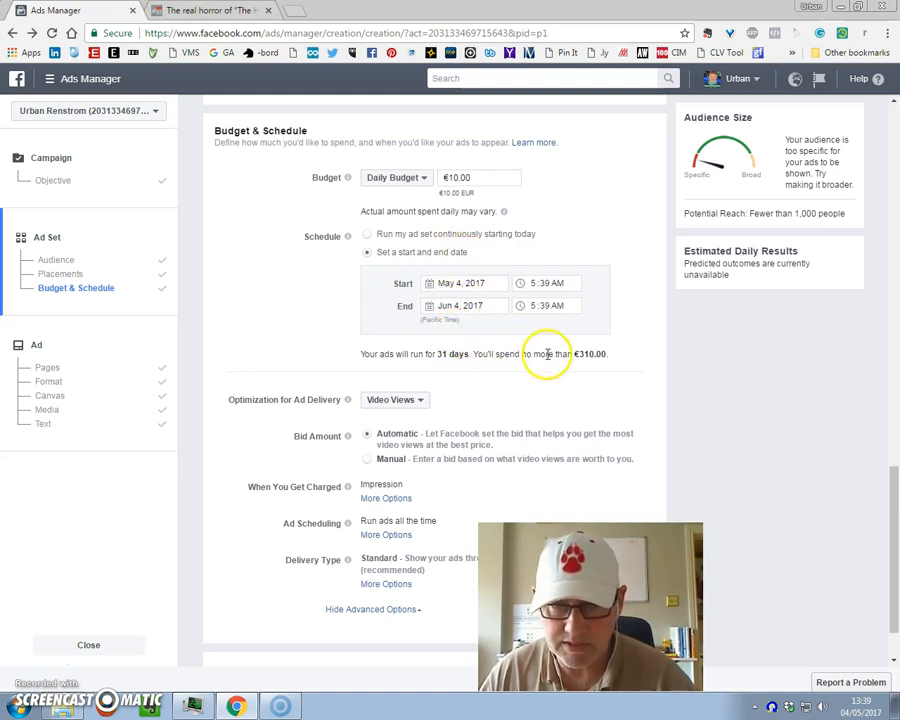
left_click_drag(606, 354, 566, 354)
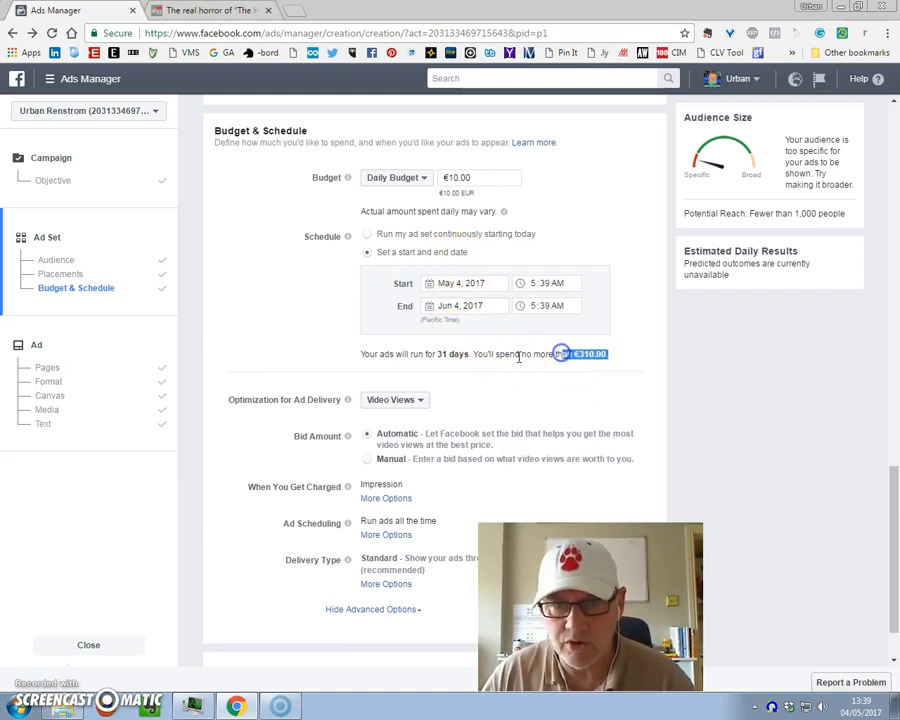
left_click_drag(437, 354, 468, 354)
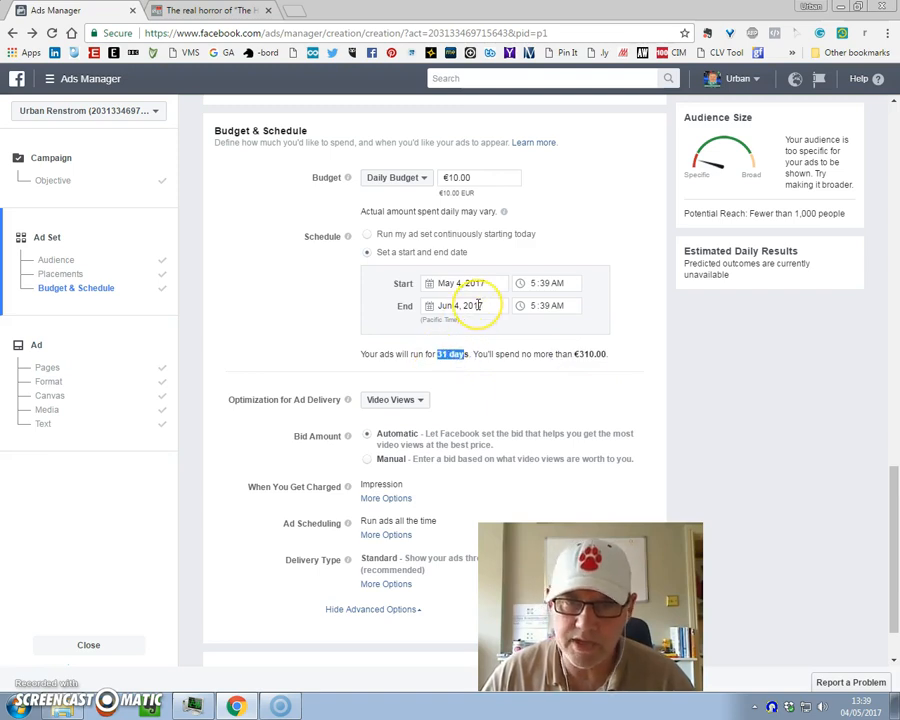